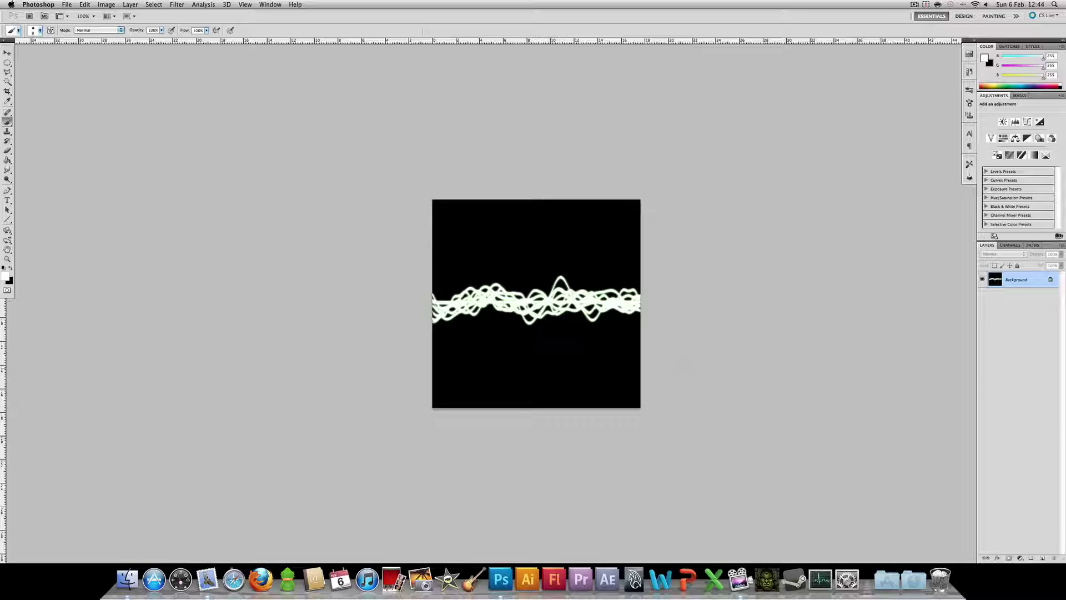
# Check sound wave.psd's Finder info (500 × 500, 102 KB Photoshop file), then close the Info window
pyautogui.click(127, 579)
pyautogui.rightClick(457, 415)
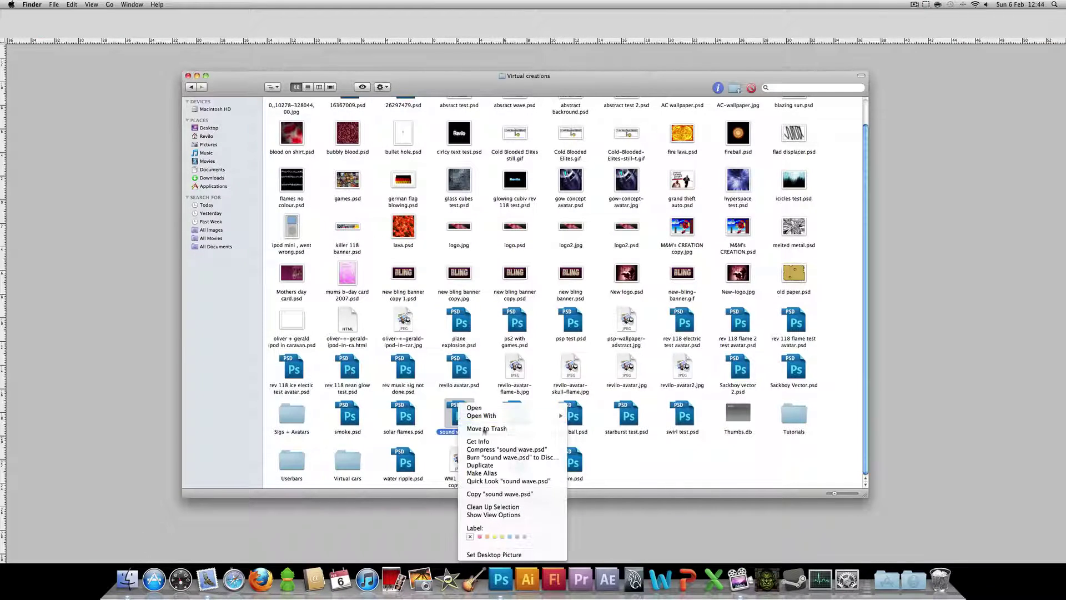
pyautogui.click(477, 441)
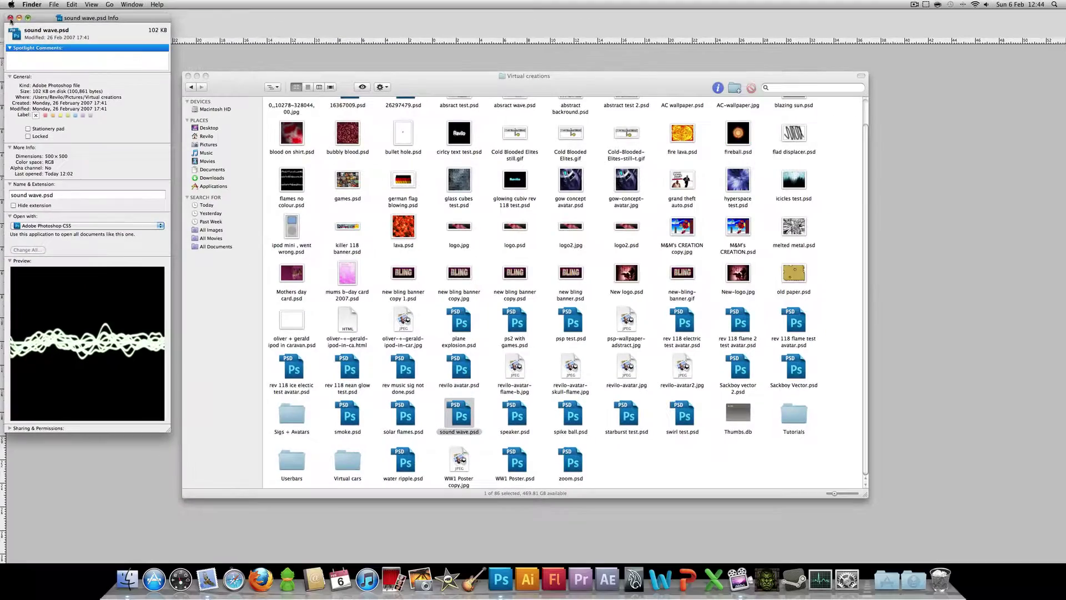
pyautogui.click(10, 17)
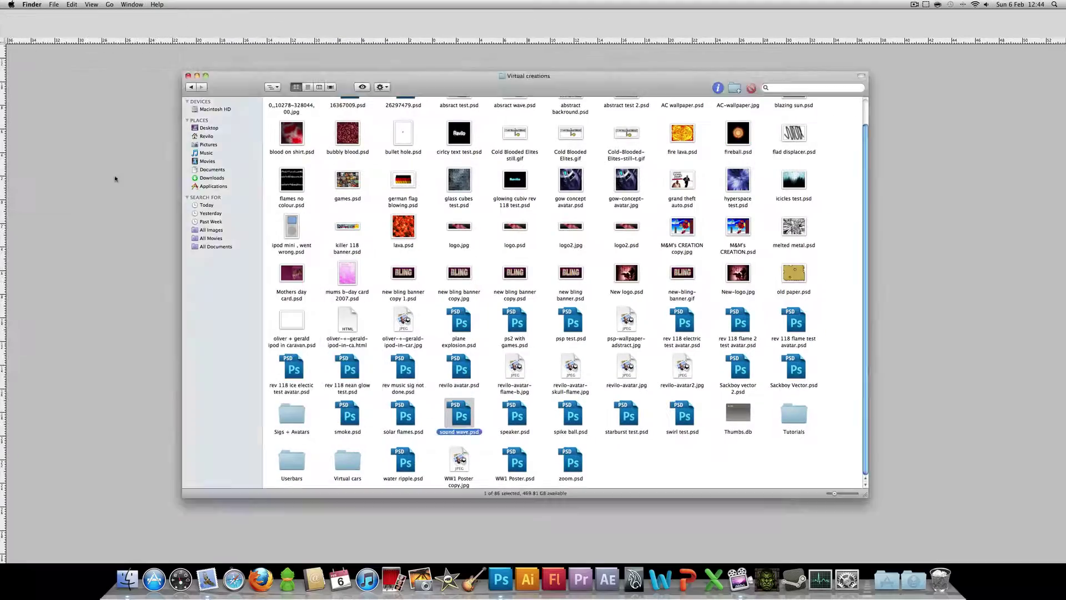
# Bring up the black Untitled-1 document, add empty Layer 2, and pick an 8 px hard round brush
pyautogui.press('super+o')
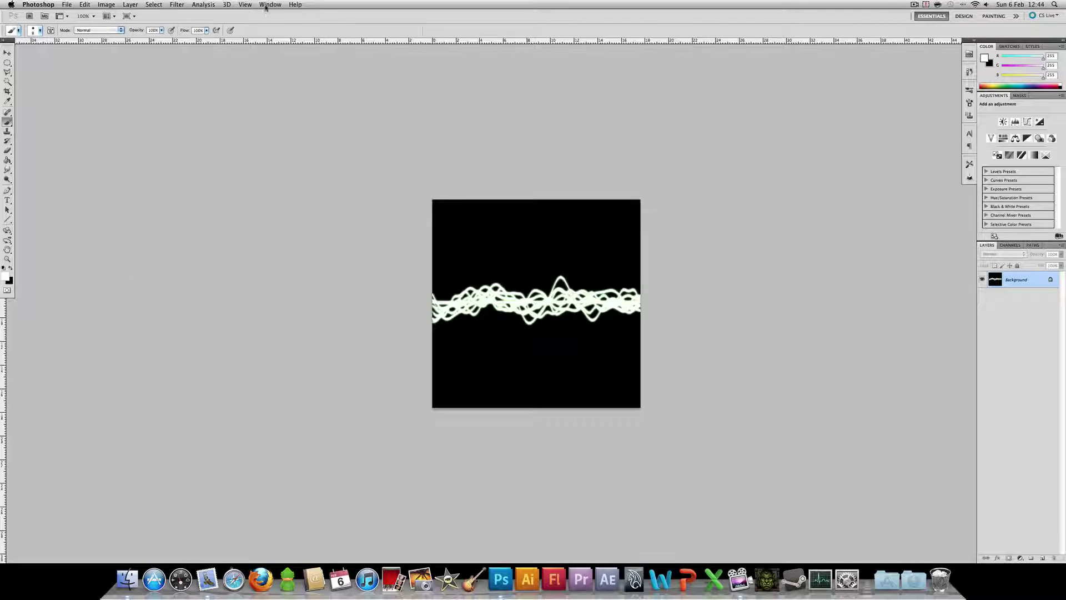
pyautogui.click(266, 5)
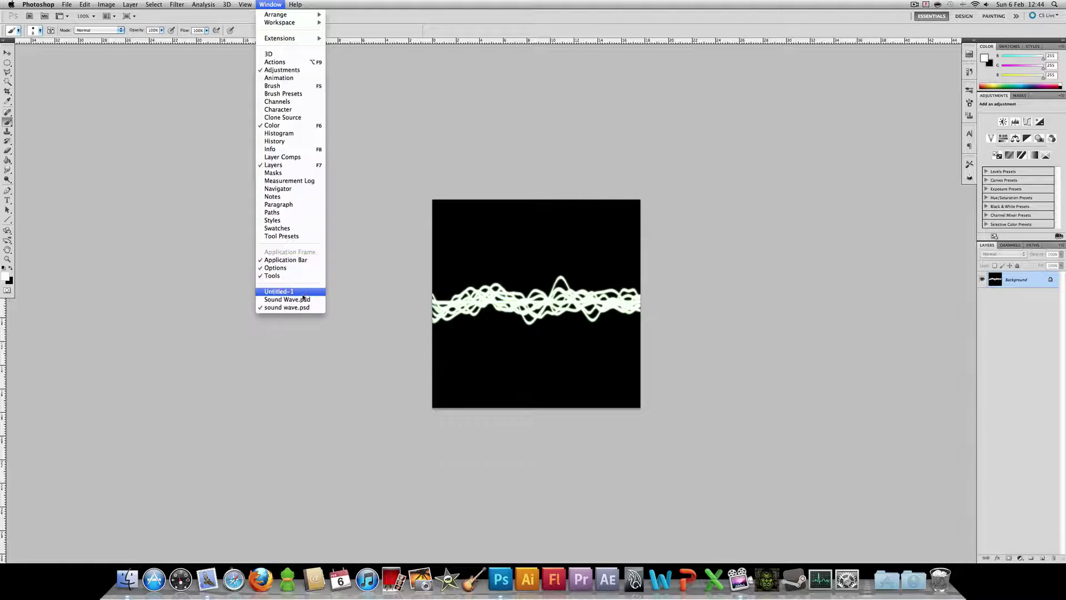
pyautogui.click(280, 291)
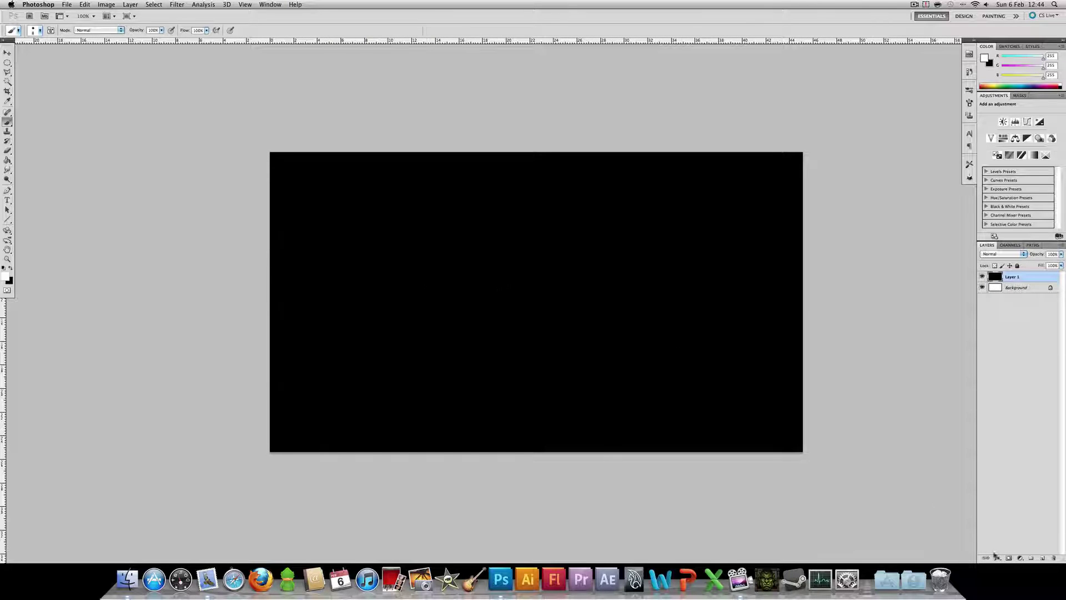
pyautogui.click(1042, 557)
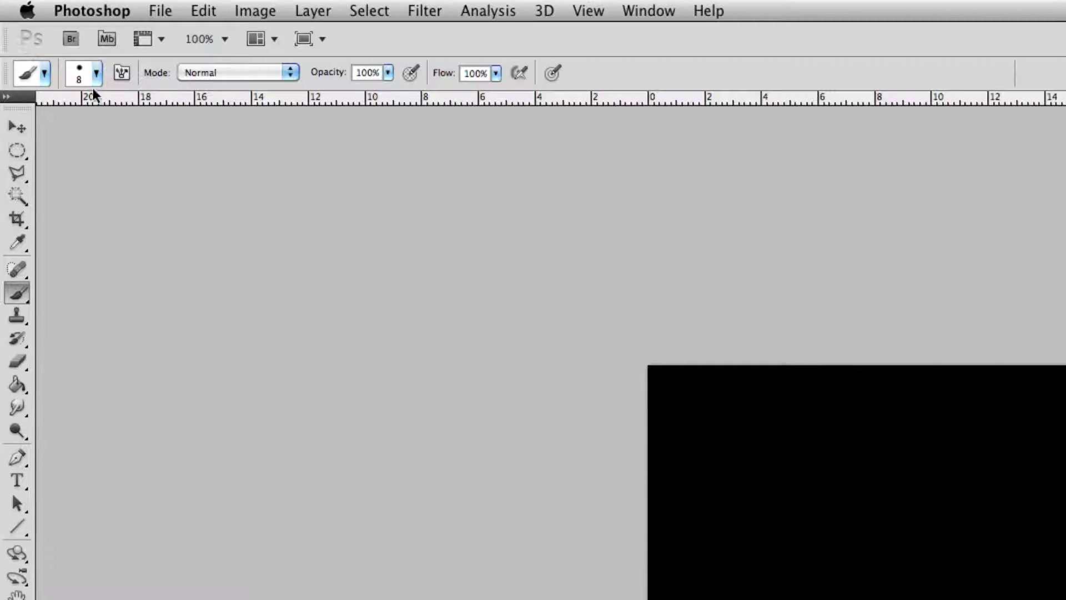
pyautogui.click(40, 28)
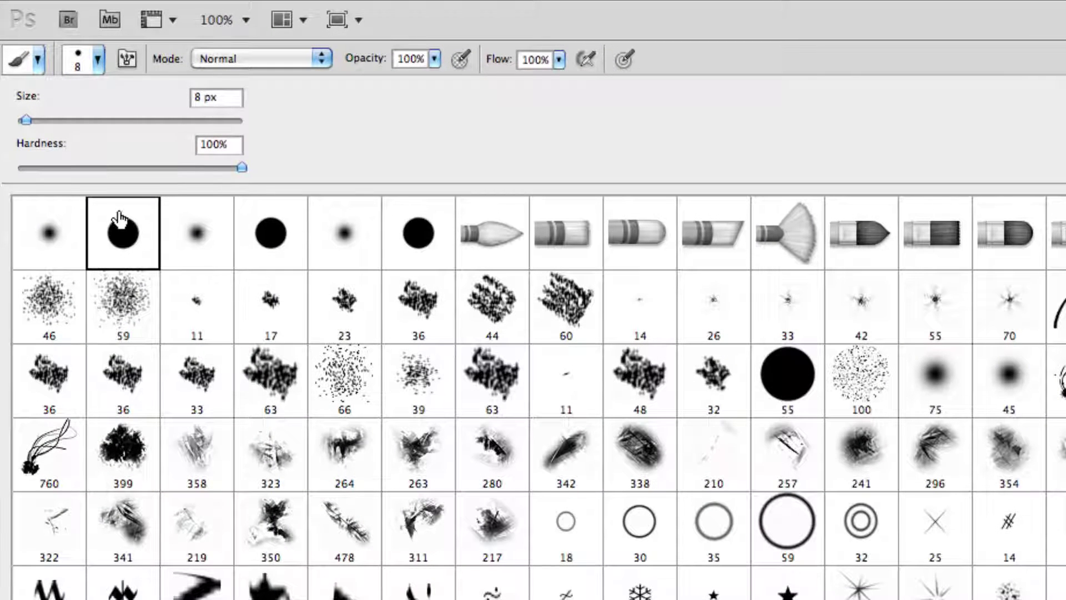
pyautogui.click(93, 60)
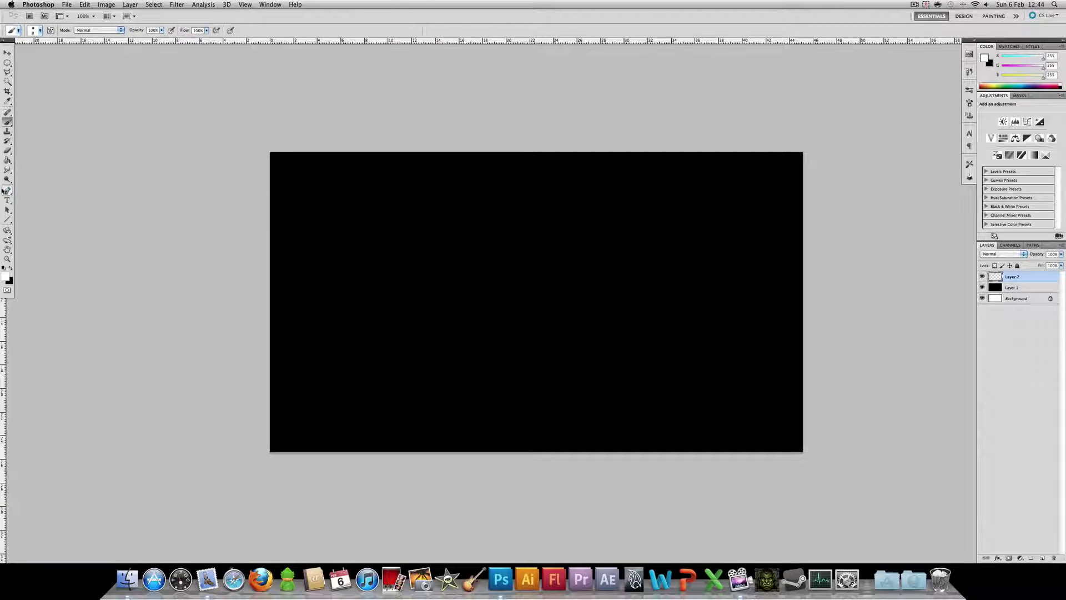
# Stroke a straight horizontal pen path with the brush, then nudge the white line down one pixel
pyautogui.click(5, 191)
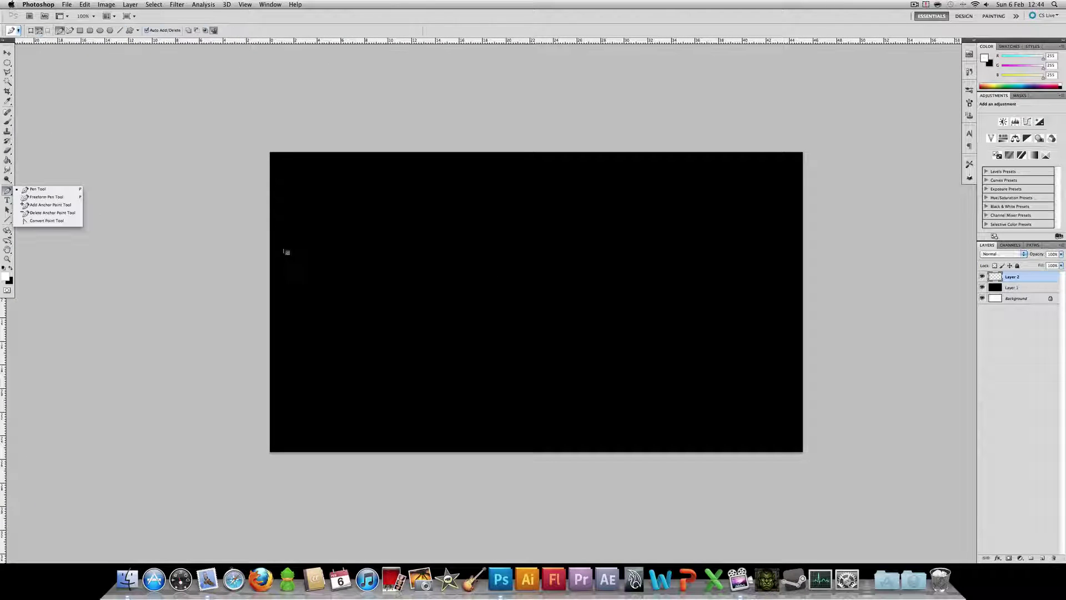
pyautogui.click(56, 192)
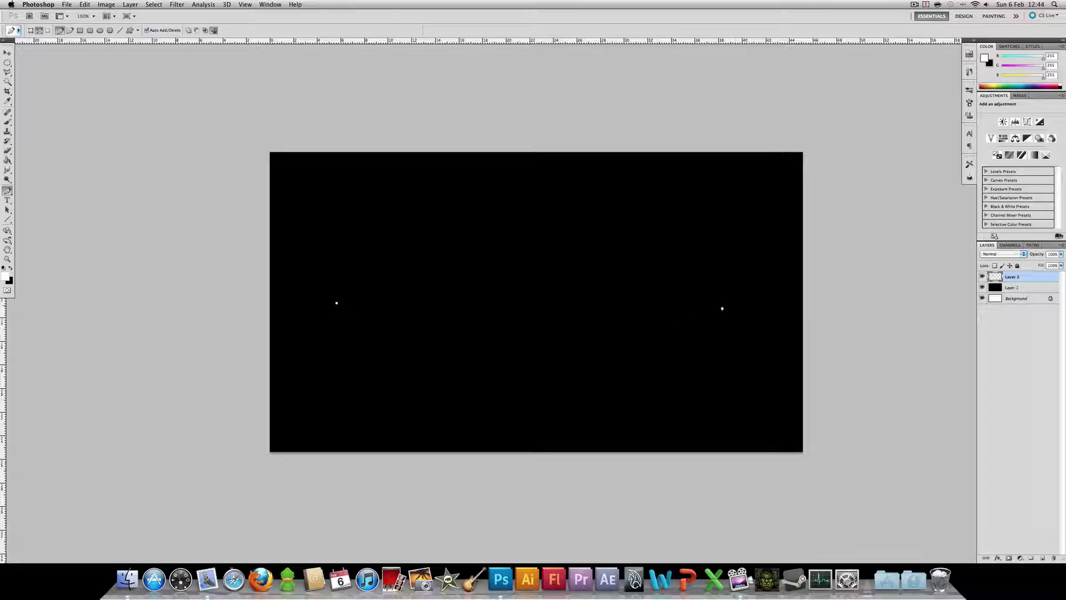
pyautogui.click(738, 303)
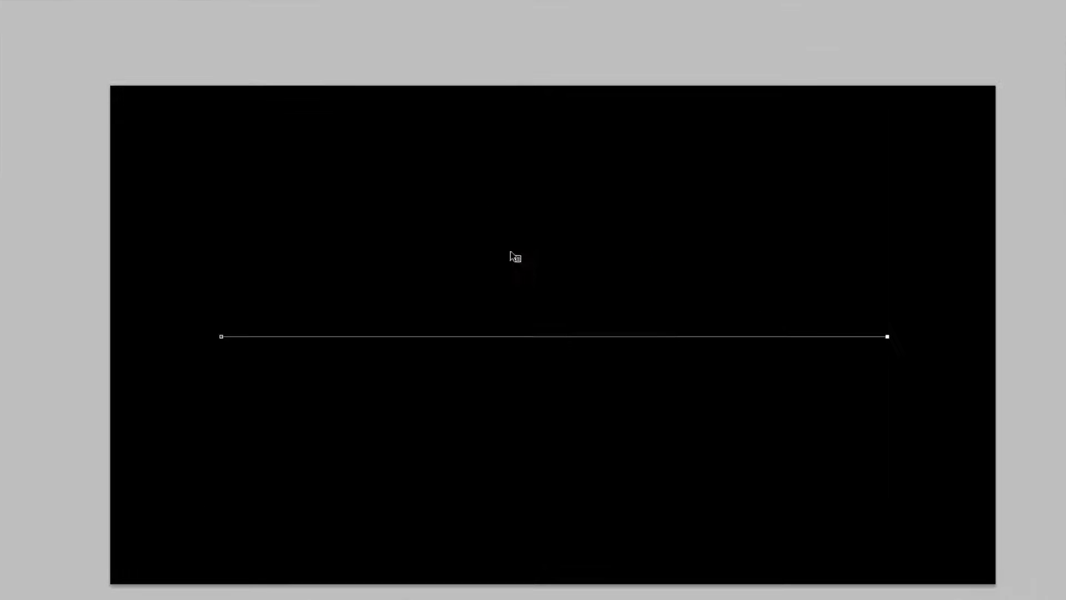
pyautogui.rightClick(512, 255)
pyautogui.click(538, 306)
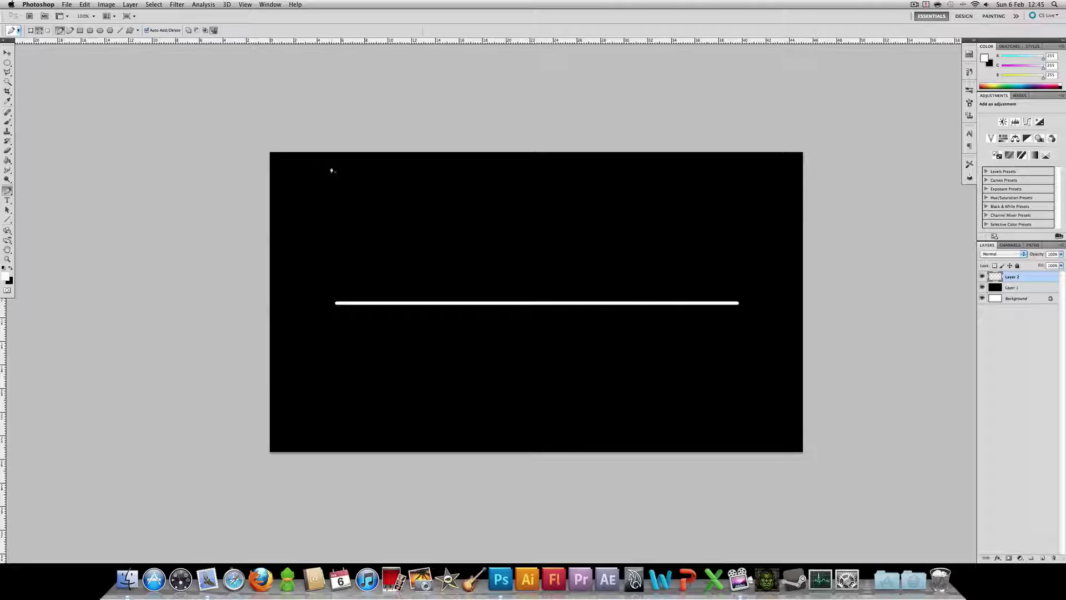
pyautogui.click(7, 55)
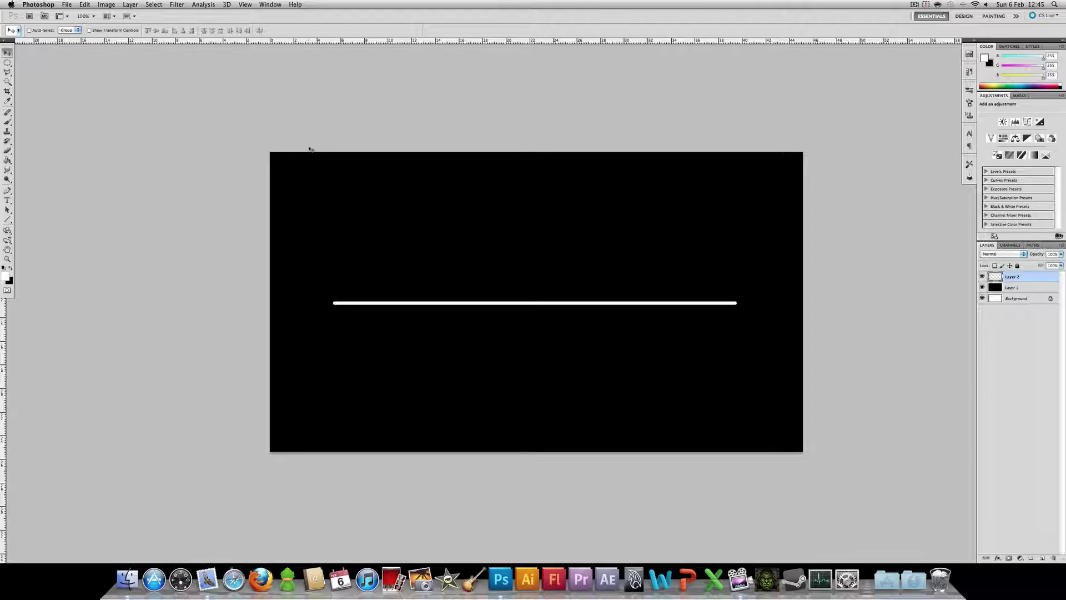
pyautogui.press('Down')
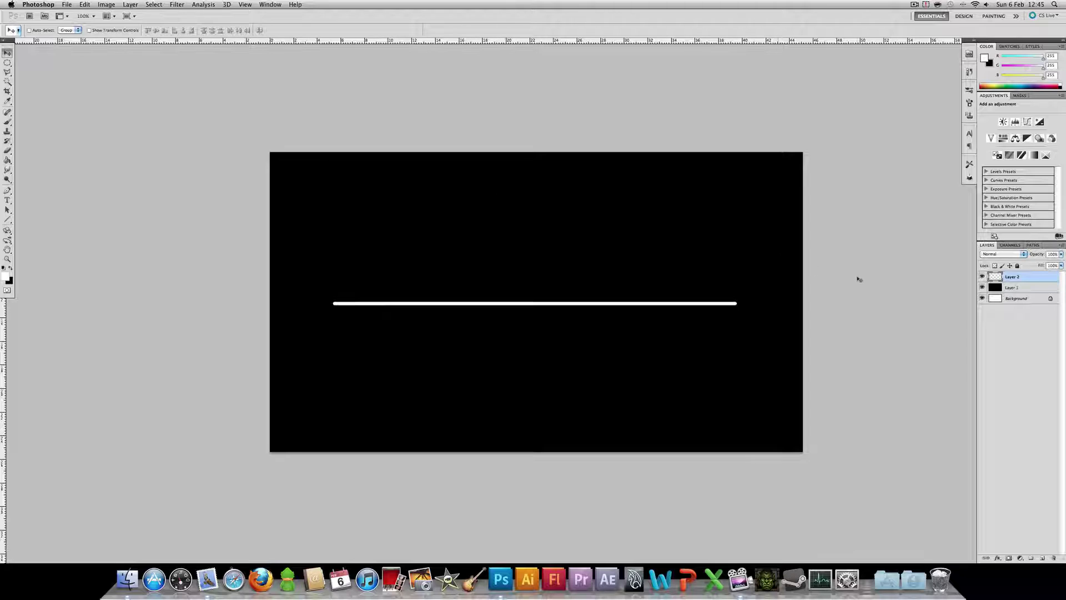
# Duplicate Layer 2 three times, creating Layer 2 copy through Layer 2 copy 3
pyautogui.rightClick(1011, 279)
pyautogui.click(994, 308)
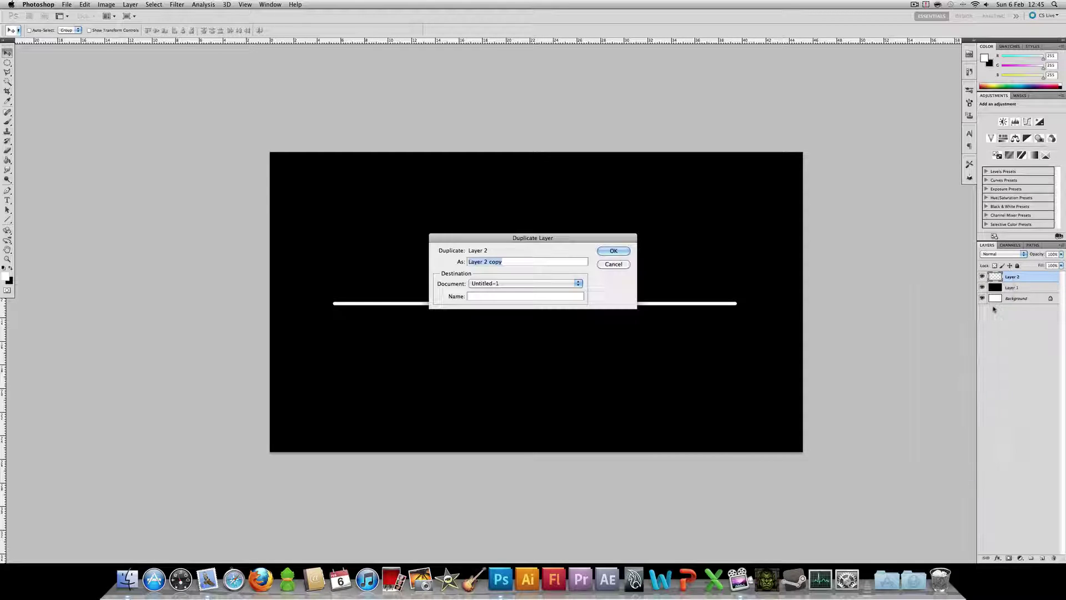
pyautogui.press('Return')
pyautogui.rightClick(1016, 277)
pyautogui.click(999, 310)
pyautogui.press('Return')
pyautogui.rightClick(1016, 278)
pyautogui.click(996, 308)
pyautogui.press('Return')
# Make three more duplicates (copy 4 to copy 6) and hide all six copies
pyautogui.rightClick(1016, 277)
pyautogui.click(996, 308)
pyautogui.press('Return')
pyautogui.rightClick(1019, 277)
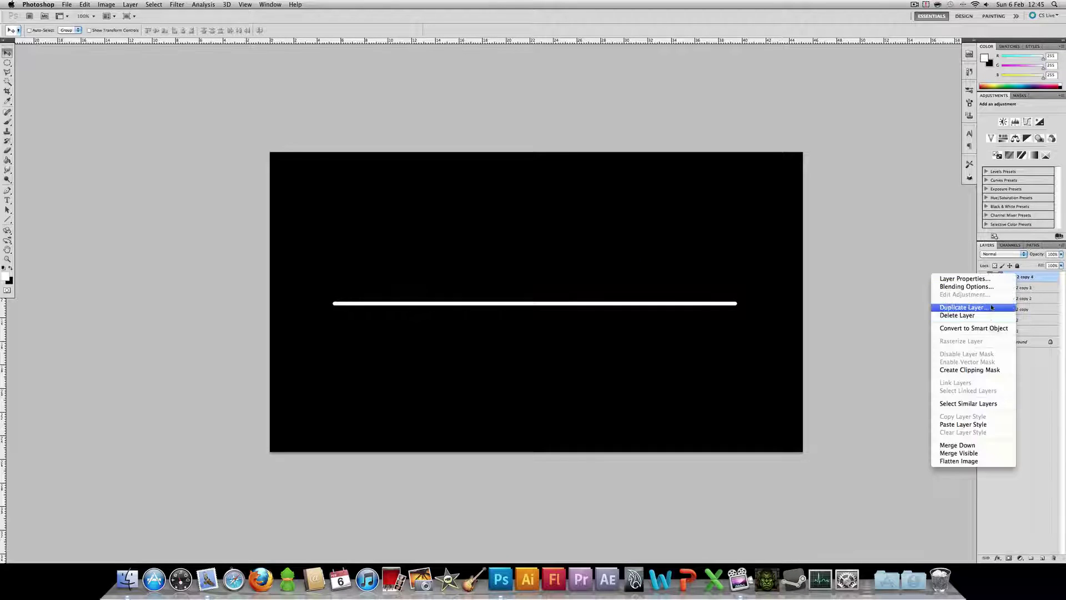
pyautogui.click(992, 307)
pyautogui.press('Return')
pyautogui.rightClick(1017, 277)
pyautogui.click(996, 308)
pyautogui.press('Return')
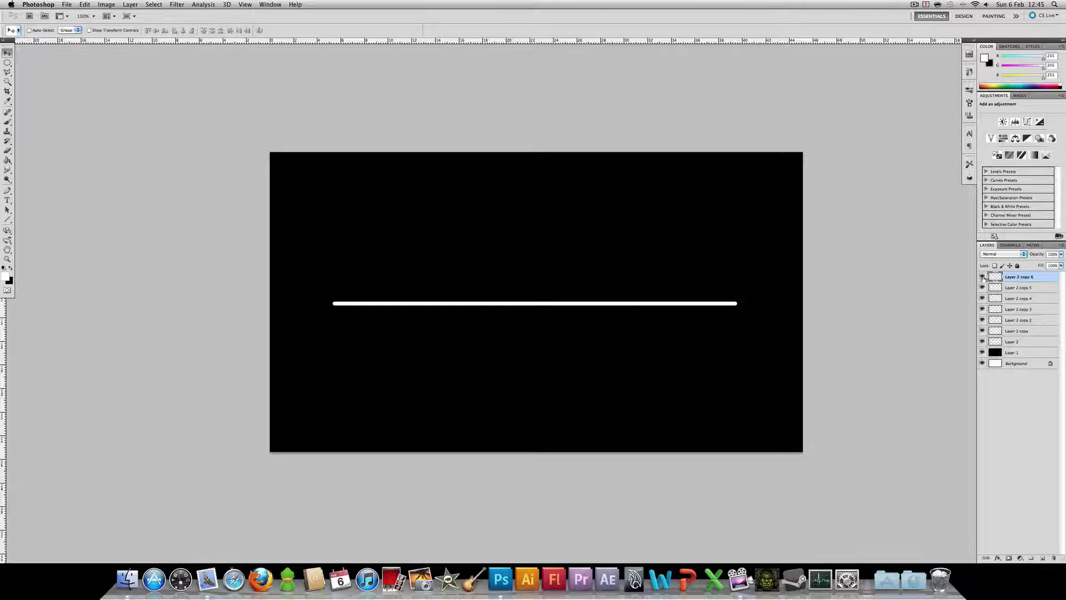
pyautogui.moveTo(981, 278); pyautogui.dragTo(982, 332)
# Apply a randomized sine Wave filter (5 generators, wavelength 10–120, amplitude 5–35) to Layer 2
pyautogui.click(1011, 342)
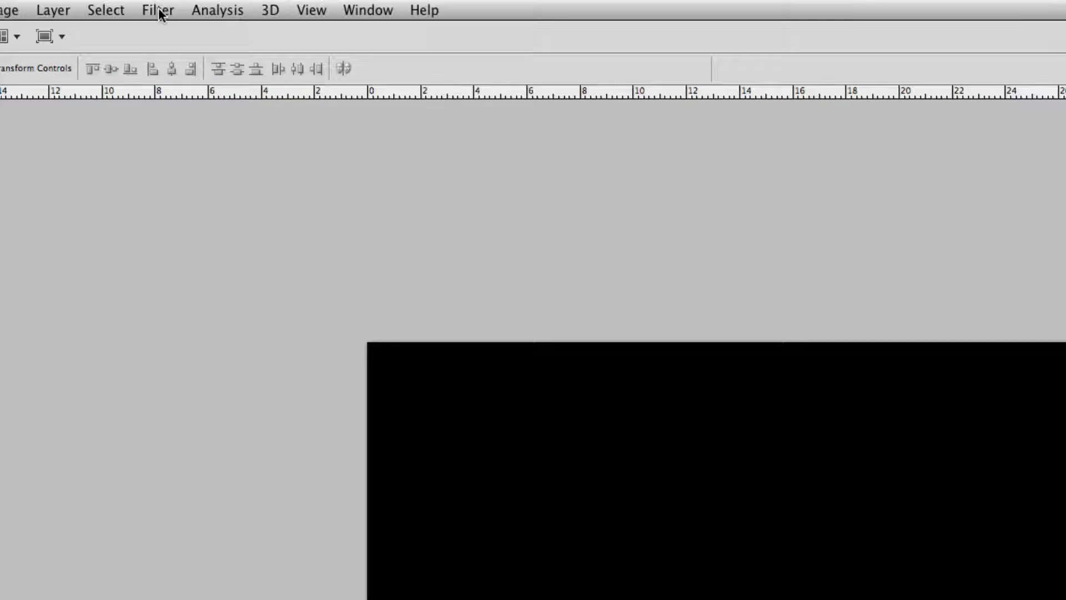
pyautogui.click(159, 11)
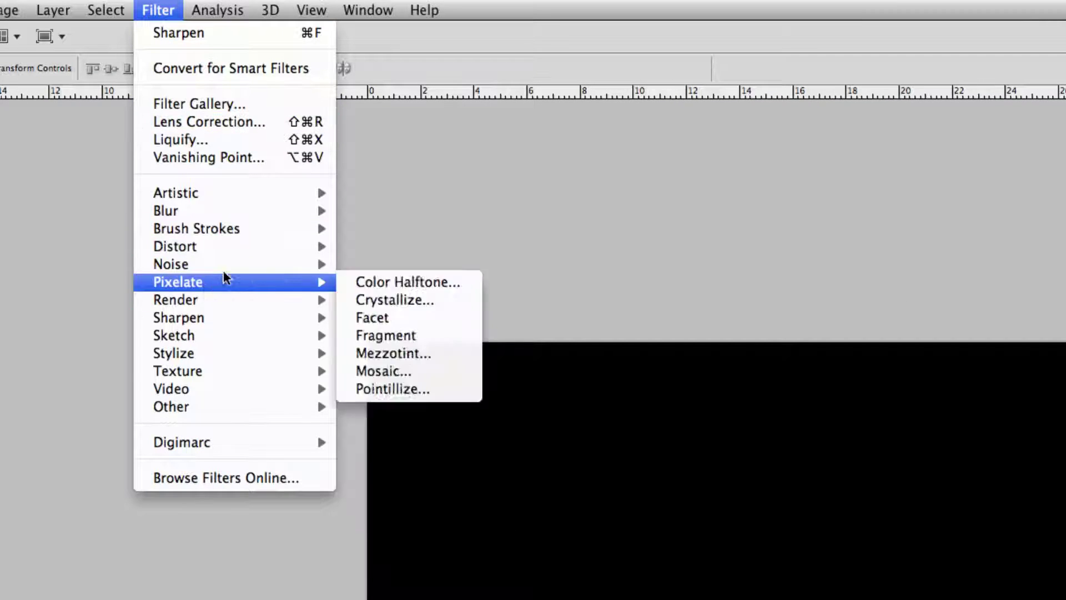
pyautogui.moveTo(240, 249)
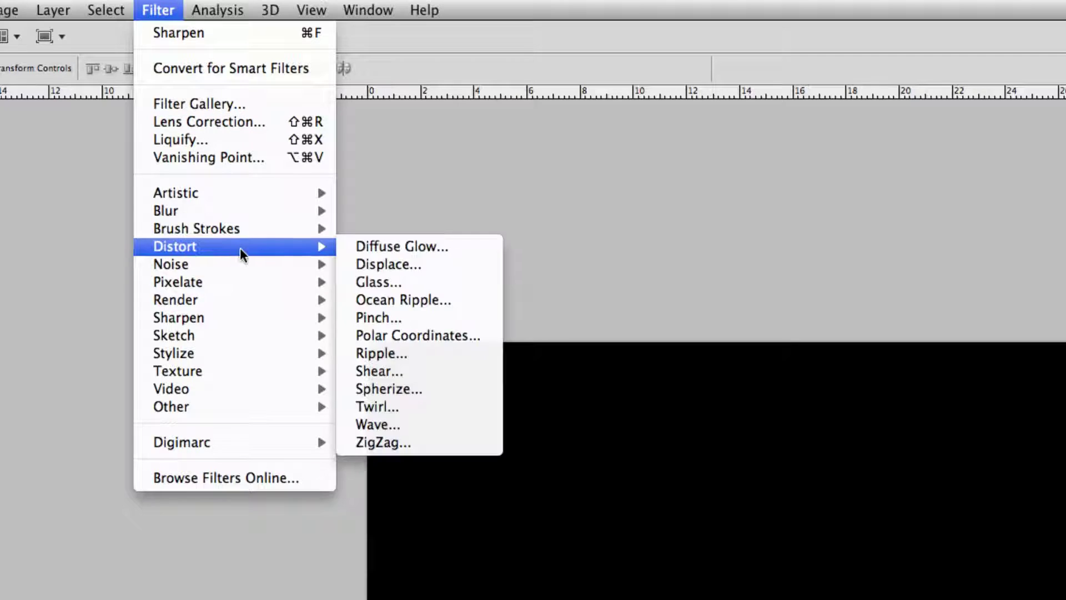
pyautogui.click(399, 420)
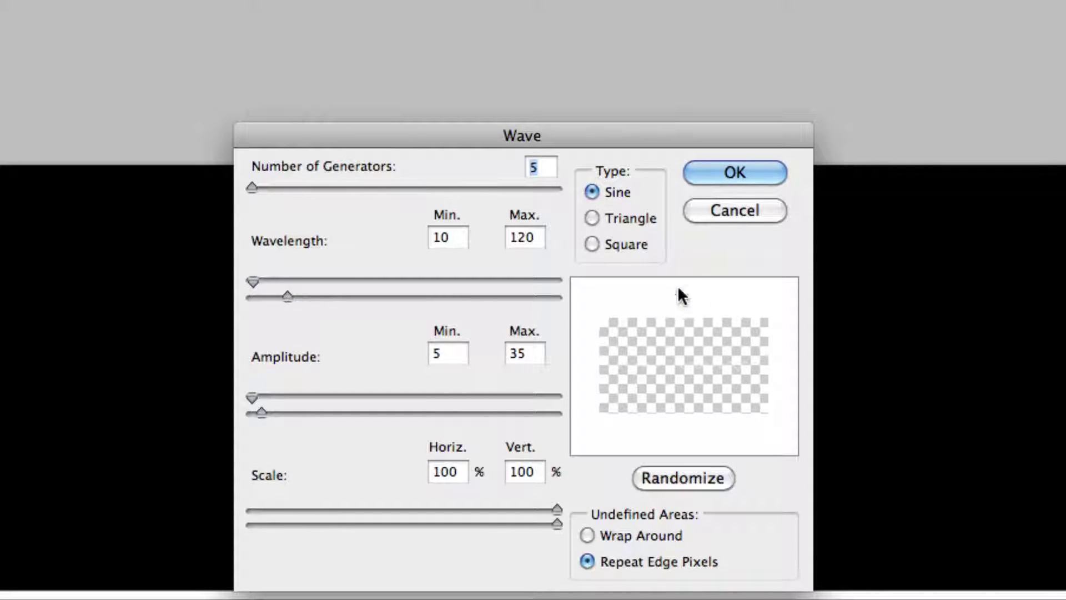
pyautogui.click(693, 27)
pyautogui.click(682, 478)
pyautogui.click(675, 476)
pyautogui.click(677, 479)
pyautogui.click(740, 173)
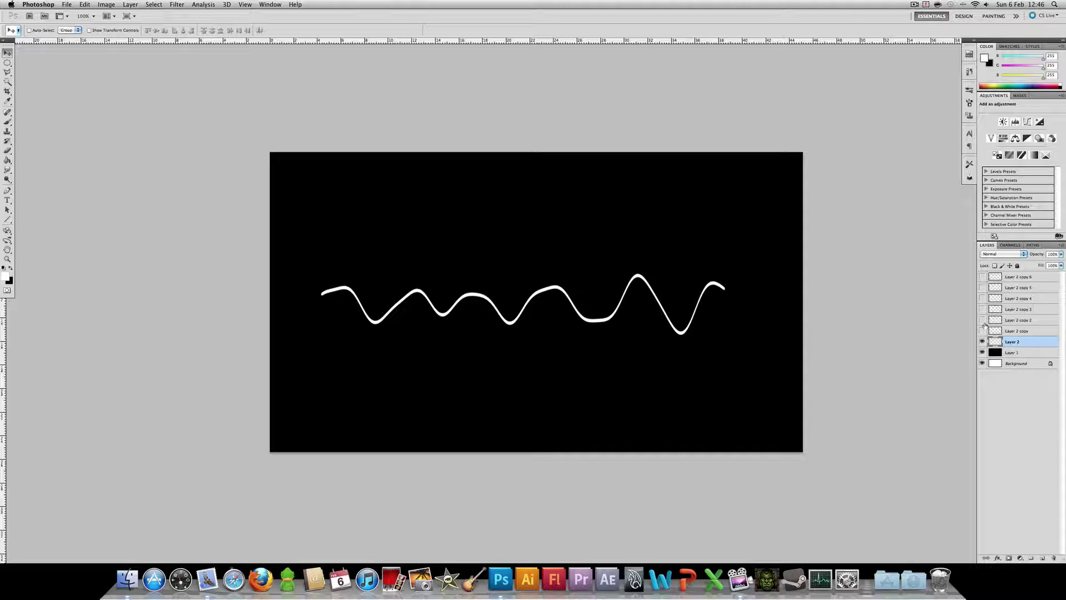
# Show Layer 2 copy and give it its own randomized Wave distortion
pyautogui.click(982, 331)
pyautogui.click(1019, 332)
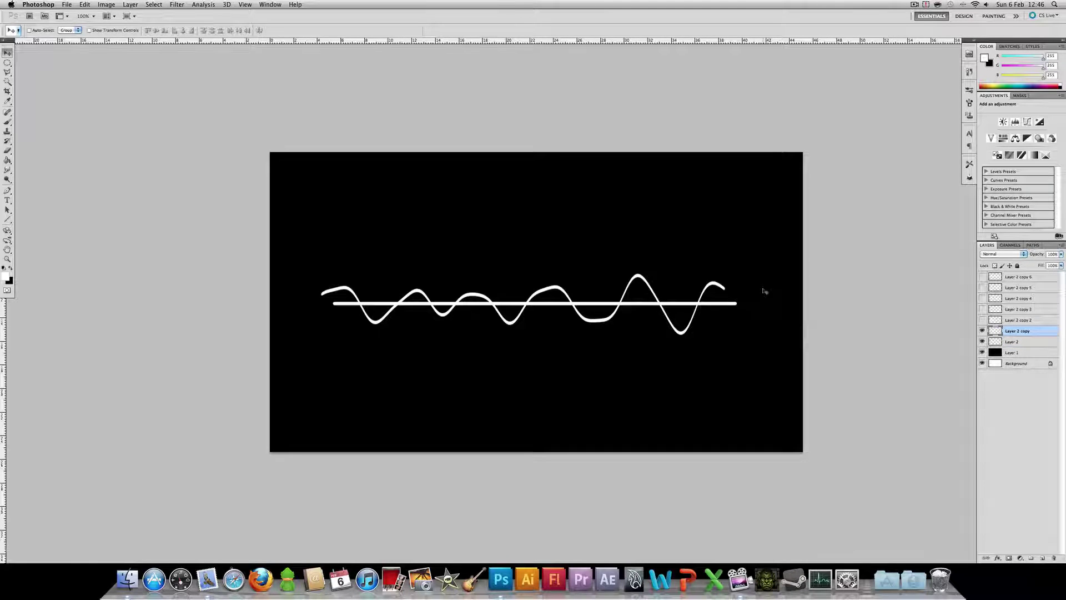
pyautogui.click(176, 5)
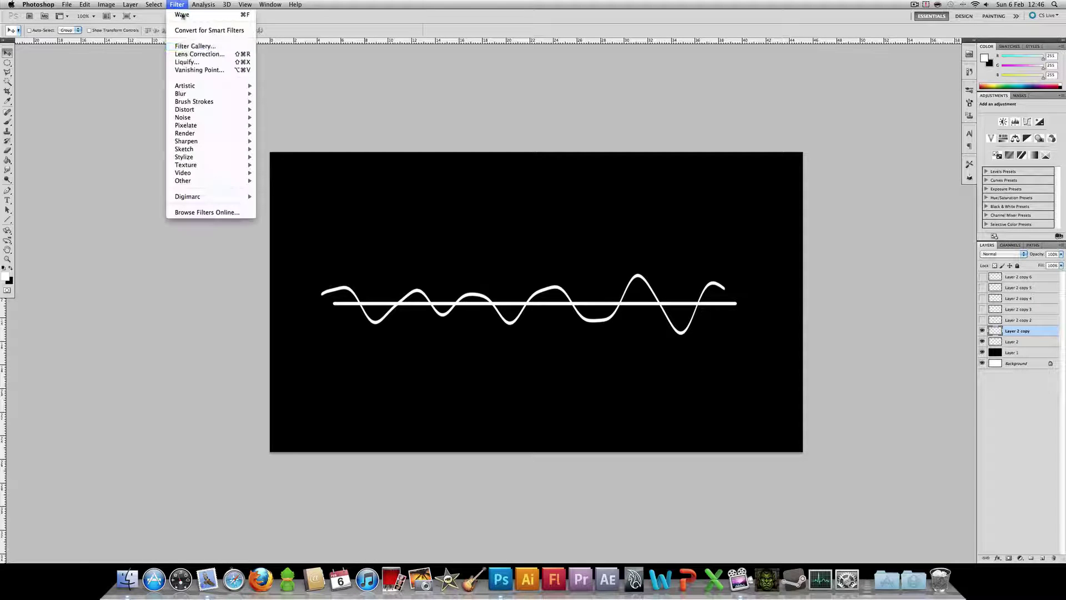
pyautogui.moveTo(211, 112)
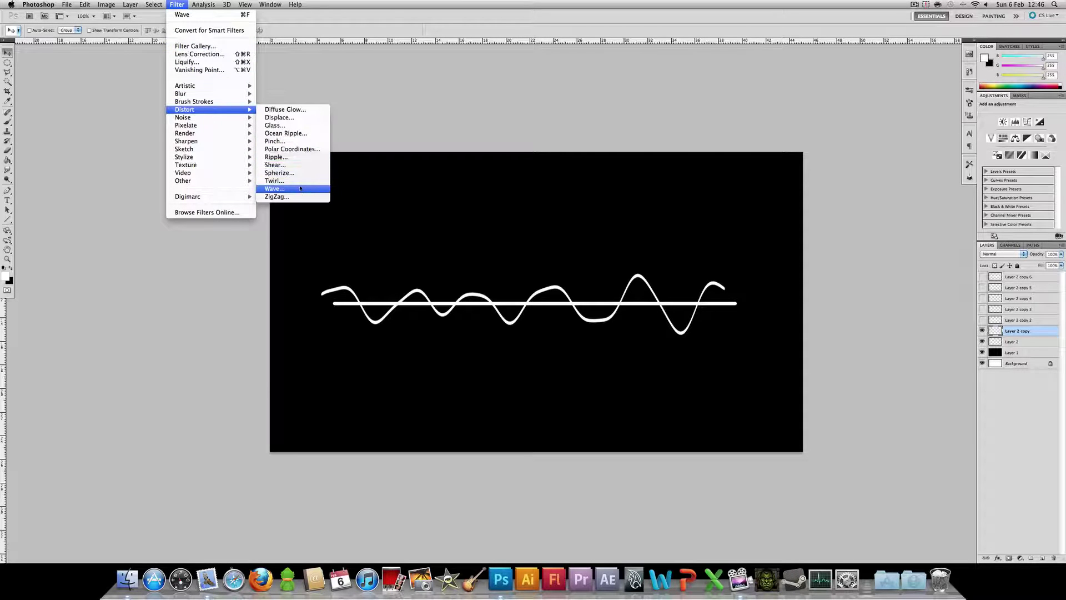
pyautogui.click(281, 197)
pyautogui.click(592, 262)
pyautogui.click(614, 154)
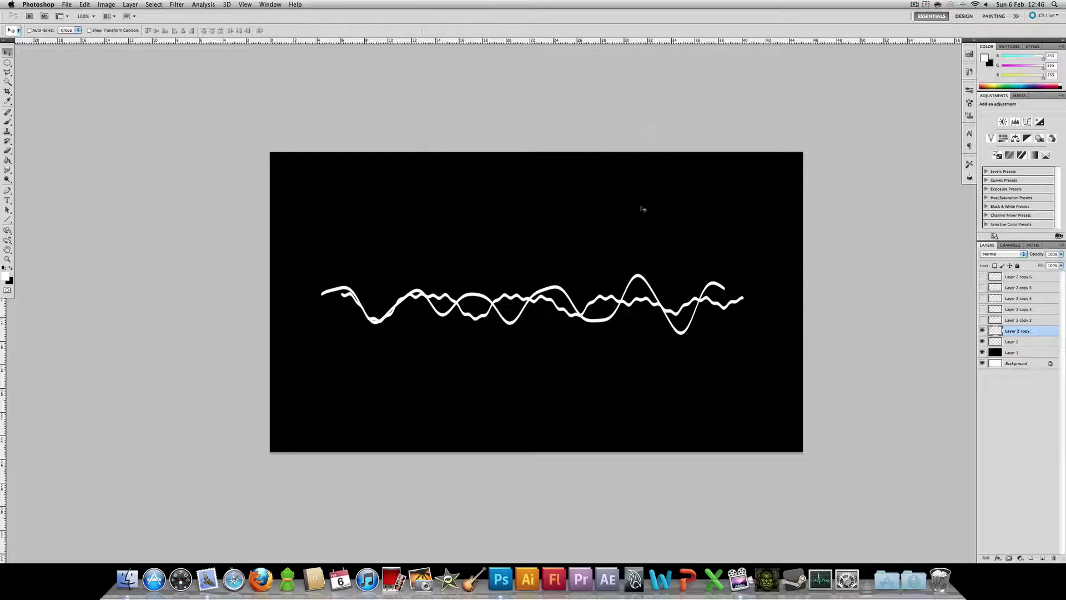
# Step up through the remaining line copies, reapplying the Wave filter to each
pyautogui.hotkey('alt', ']')
pyautogui.press('super+alt+f')
pyautogui.press('Return')
pyautogui.hotkey('alt', ']')
pyautogui.press('super+alt+f')
pyautogui.press('Return')
pyautogui.hotkey('alt', ']')
pyautogui.press('super+alt+f')
pyautogui.press('Return')
pyautogui.hotkey('alt', ']')
pyautogui.press('super+alt+f')
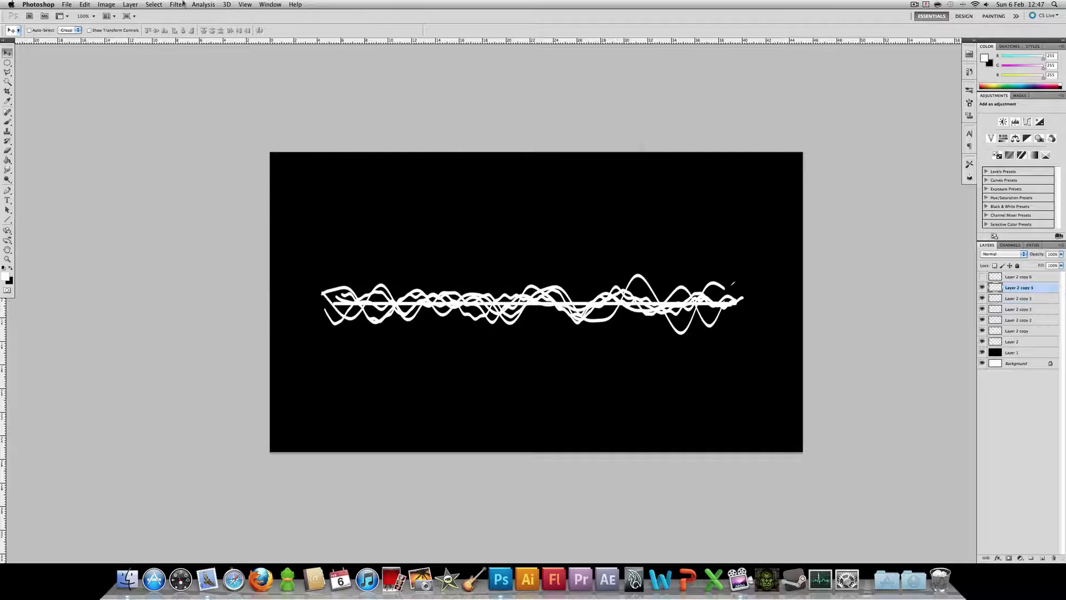
pyautogui.press('Return')
pyautogui.hotkey('alt', ']')
pyautogui.press('Delete')
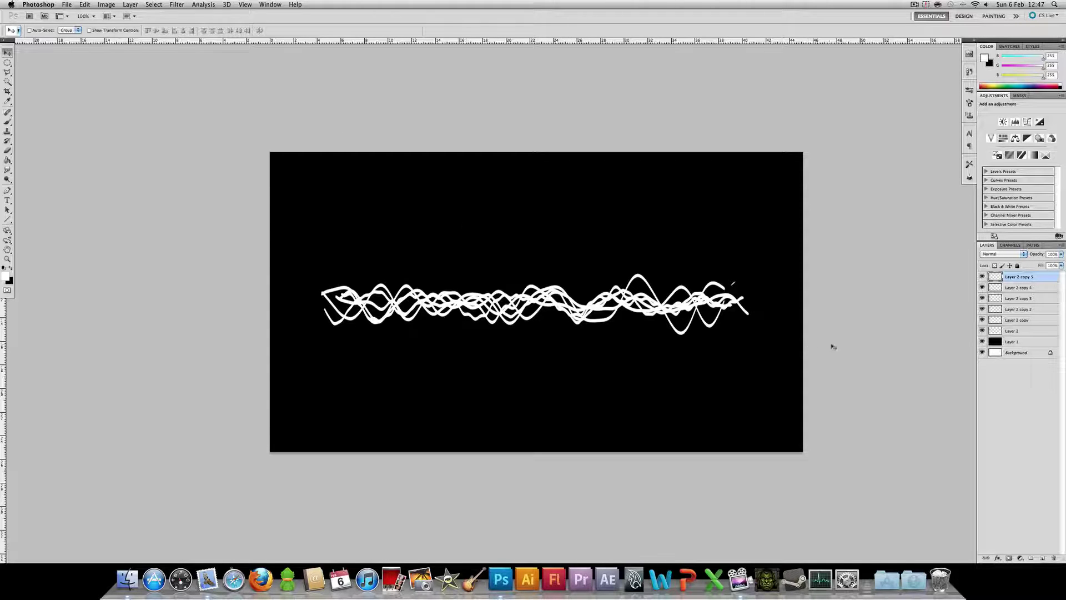
# Add a saturated cyan Outer Glow to Layer 2 with Spread 4 and Size 13
pyautogui.click(1015, 332)
pyautogui.click(130, 5)
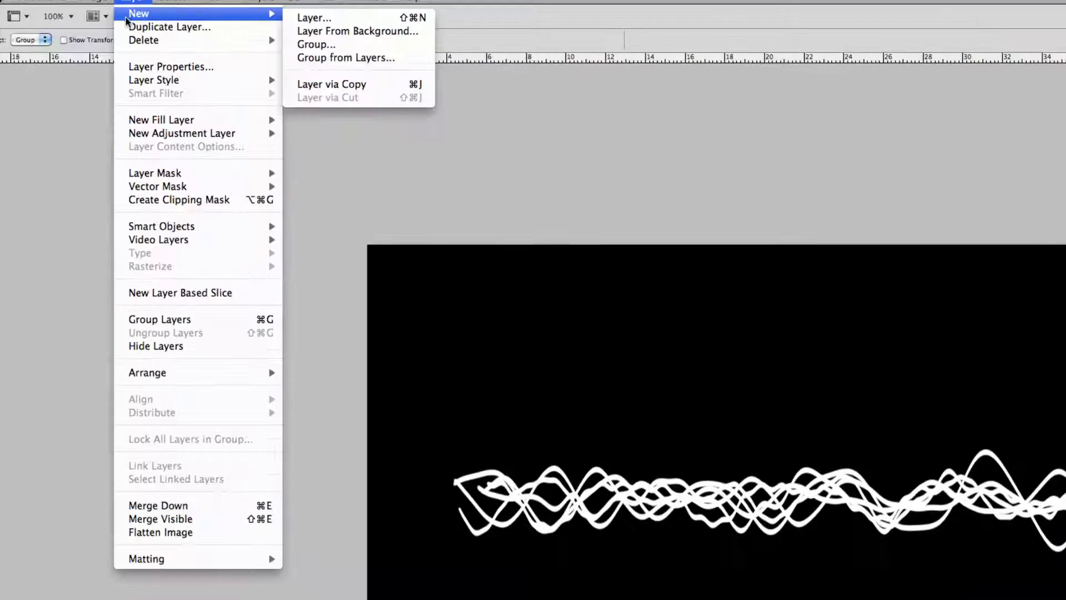
pyautogui.moveTo(140, 55)
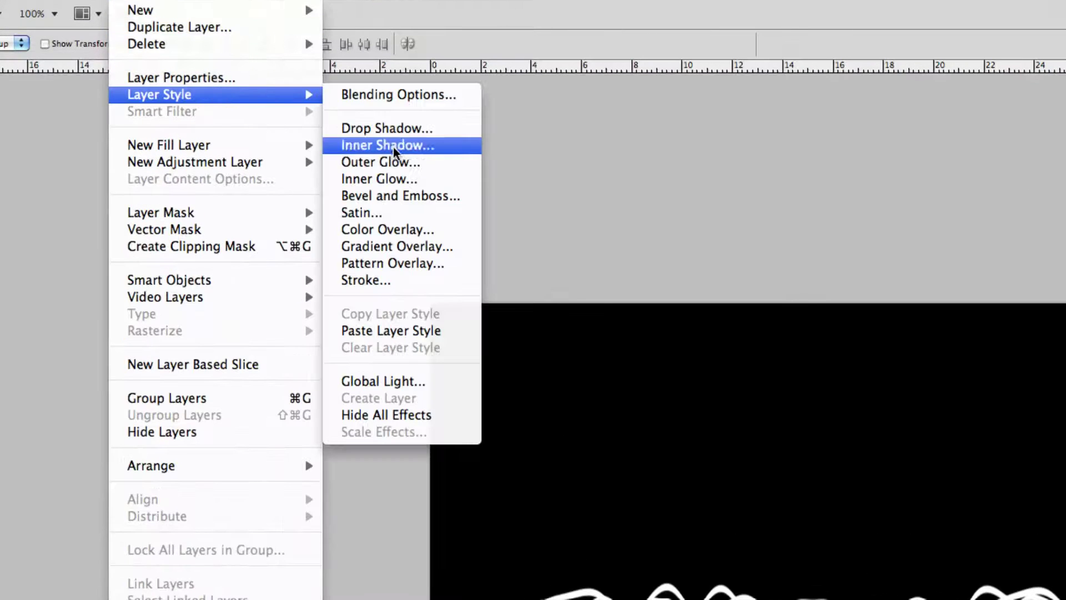
pyautogui.click(416, 163)
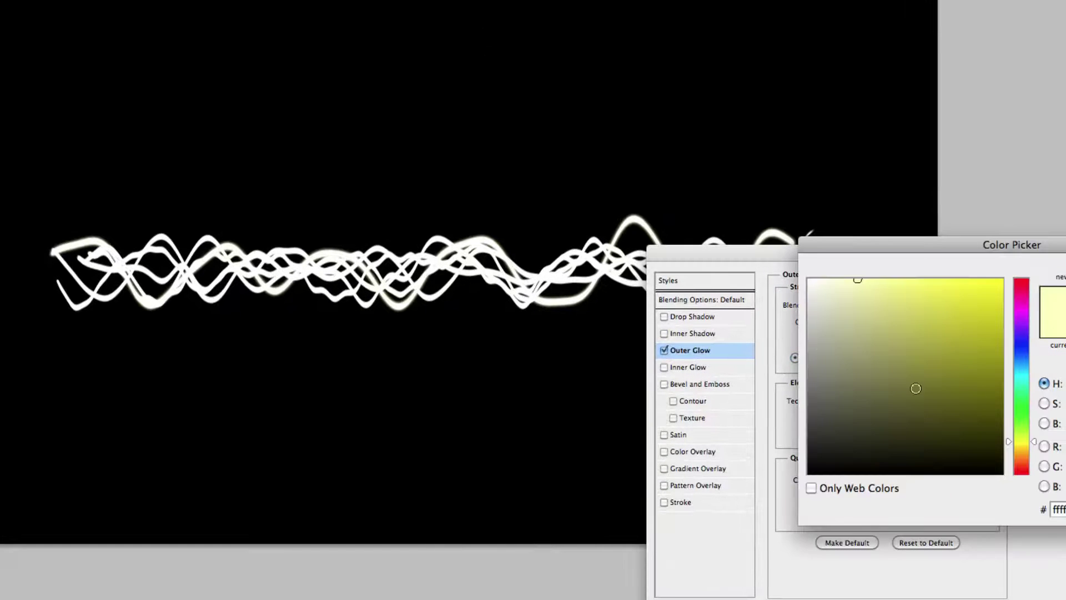
pyautogui.click(1021, 372)
pyautogui.moveTo(964, 244); pyautogui.dragTo(666, 177)
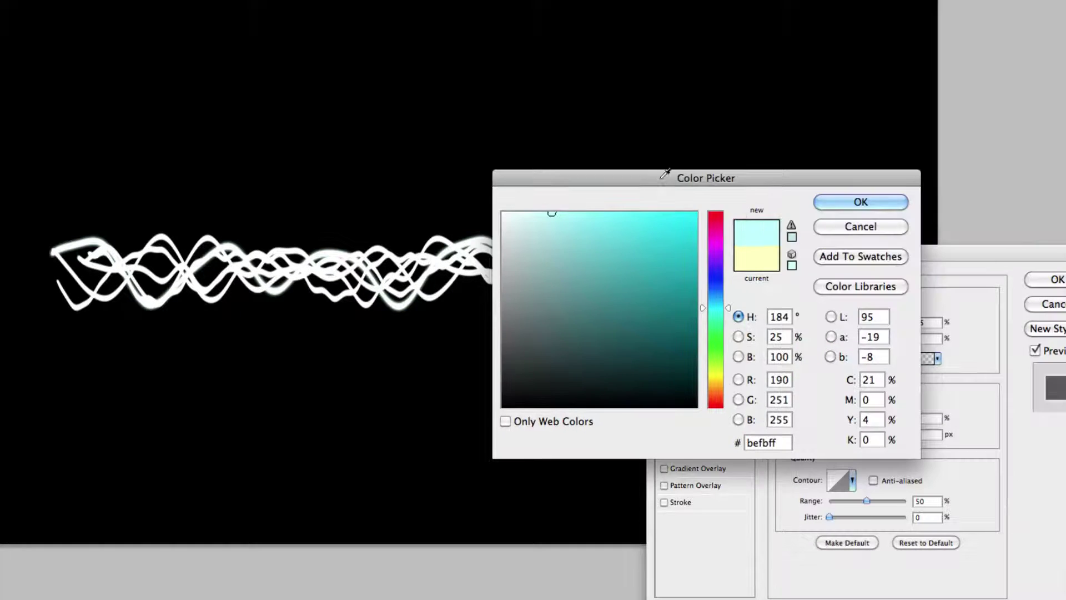
pyautogui.click(714, 304)
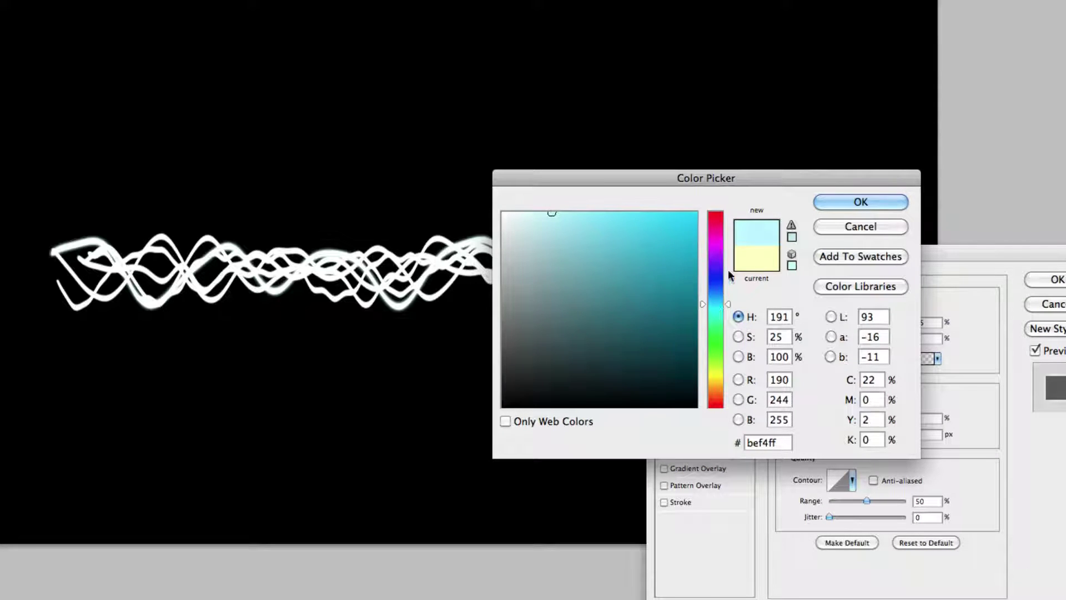
pyautogui.moveTo(655, 222); pyautogui.dragTo(698, 212)
pyautogui.click(835, 200)
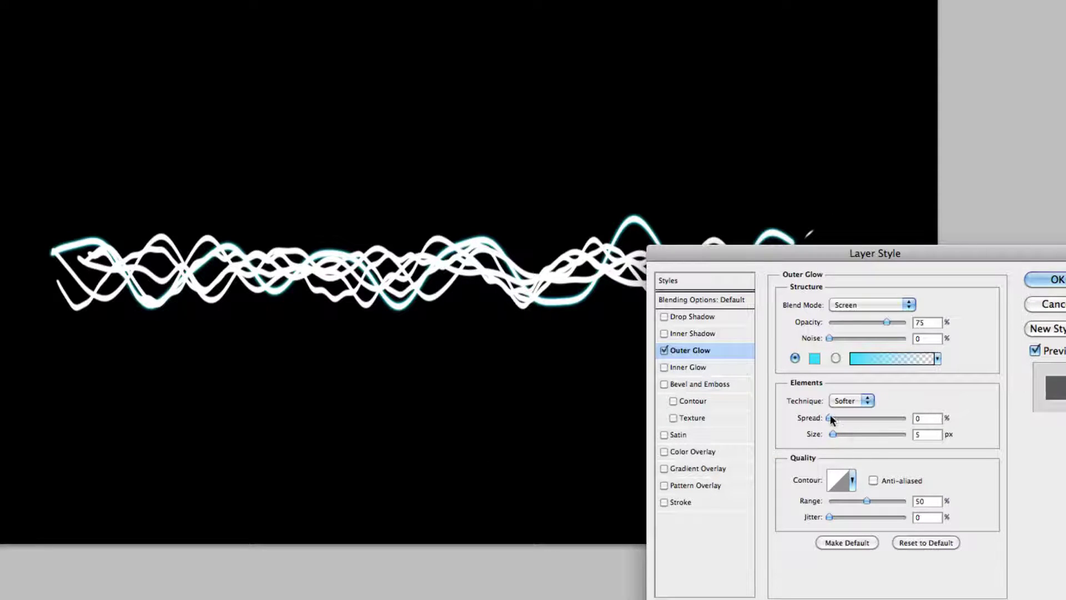
pyautogui.moveTo(831, 416); pyautogui.dragTo(838, 439)
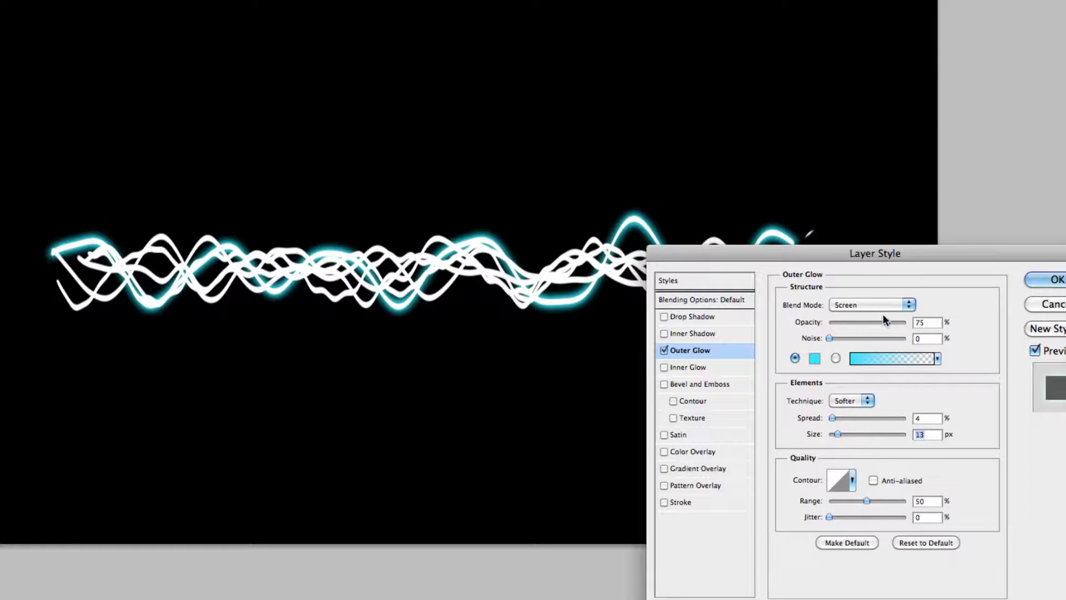
pyautogui.moveTo(885, 321)
pyautogui.mouseDown()
pyautogui.moveTo(866, 319)
pyautogui.moveTo(886, 323)
pyautogui.mouseUp()
# Add a bright cyan Inner Glow in Normal blending with Size 3
pyautogui.click(701, 366)
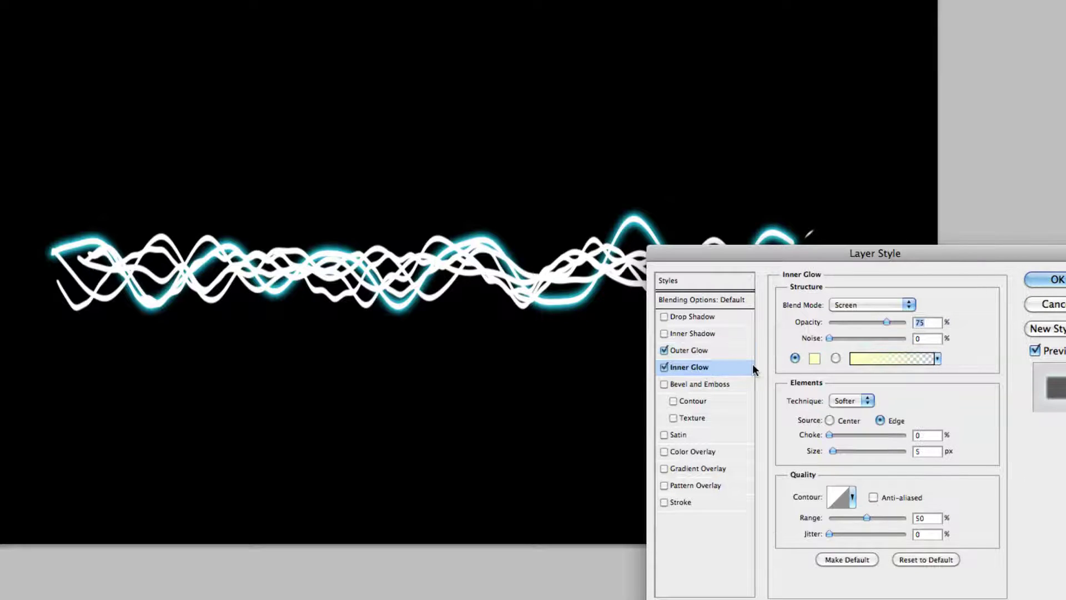
pyautogui.click(883, 305)
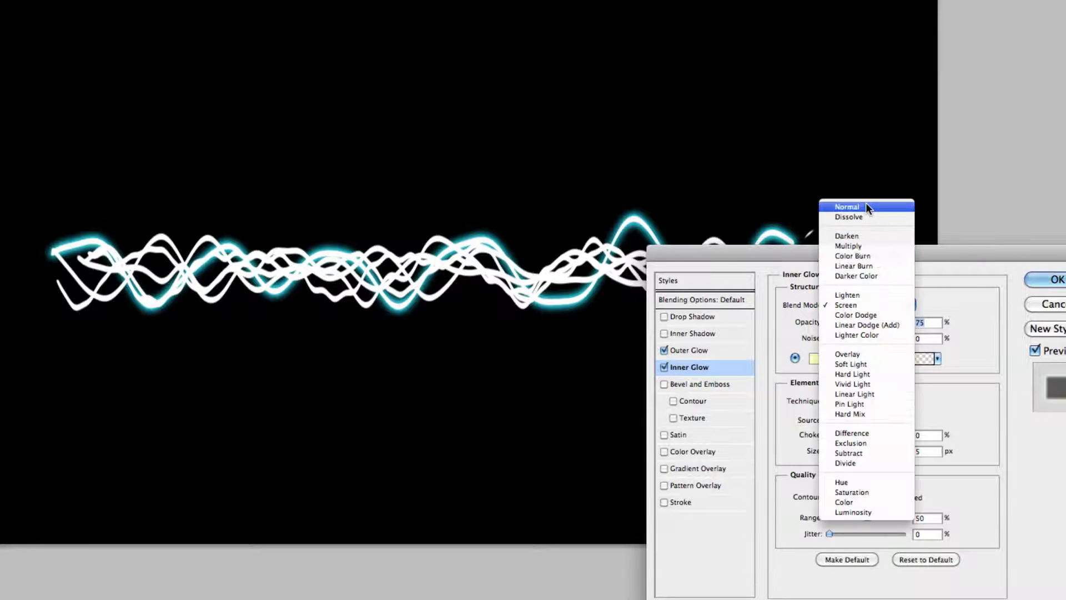
pyautogui.click(865, 202)
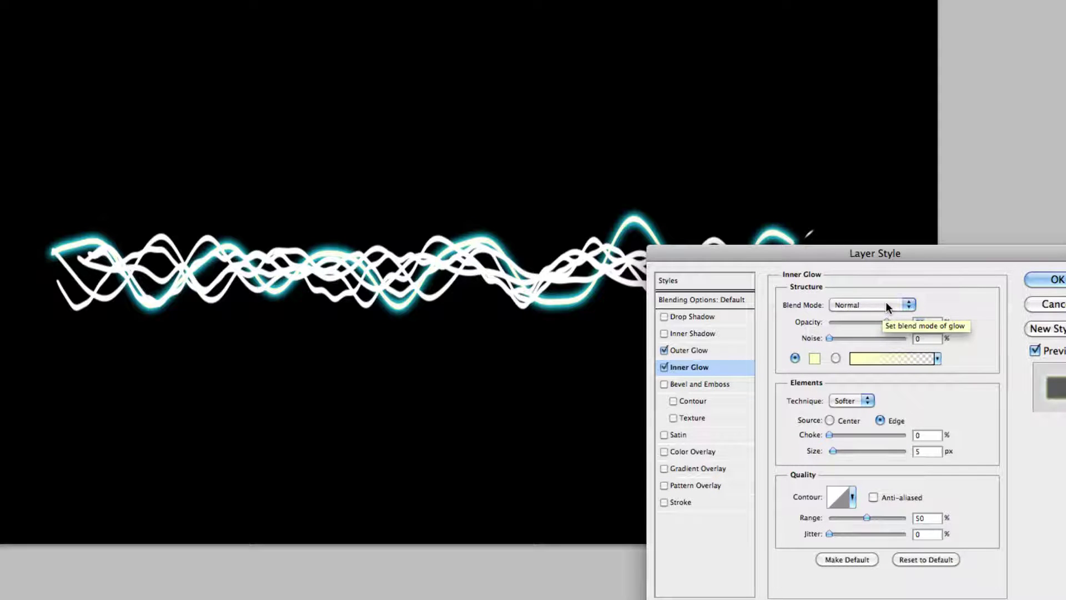
pyautogui.click(814, 359)
pyautogui.click(717, 303)
pyautogui.click(671, 250)
pyautogui.click(698, 211)
pyautogui.click(860, 202)
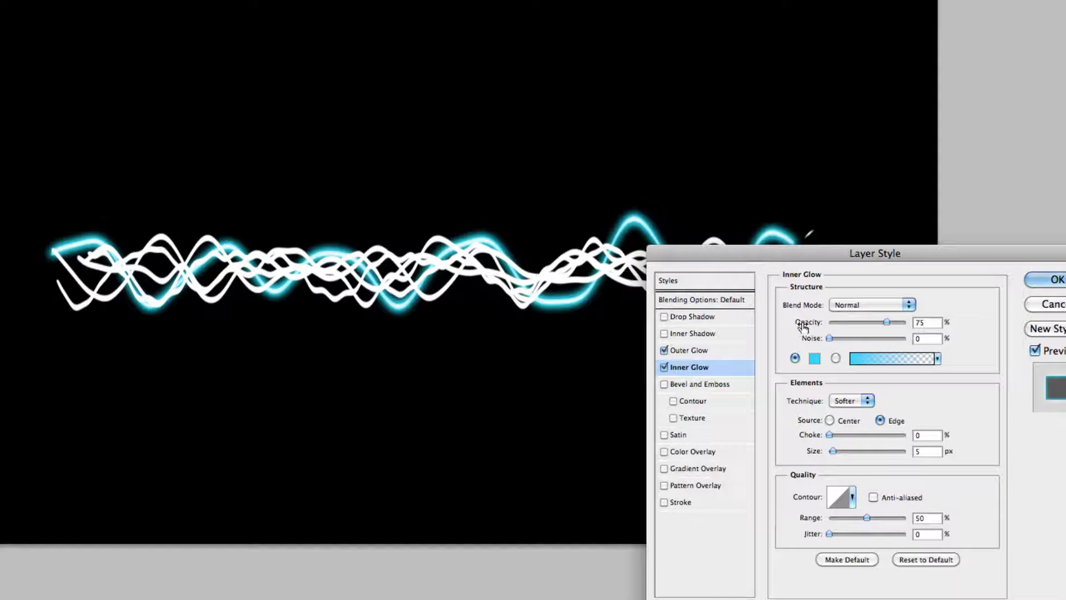
pyautogui.doubleClick(926, 451)
pyautogui.write('3')
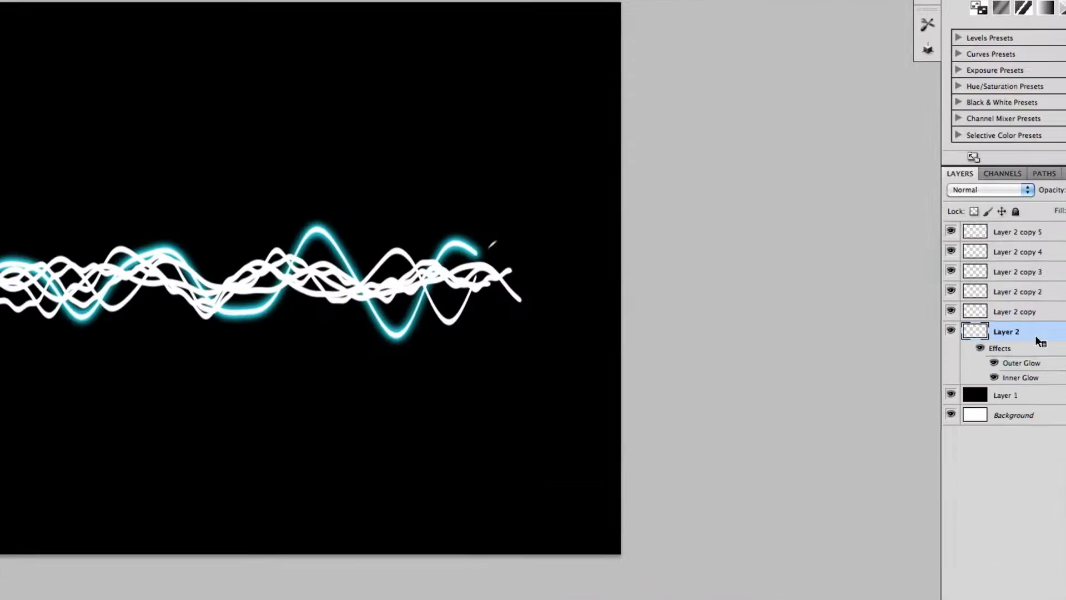
# Copy Layer 2's glow style and paste it onto Layer 2 copy through Layer 2 copy 5
pyautogui.rightClick(1027, 332)
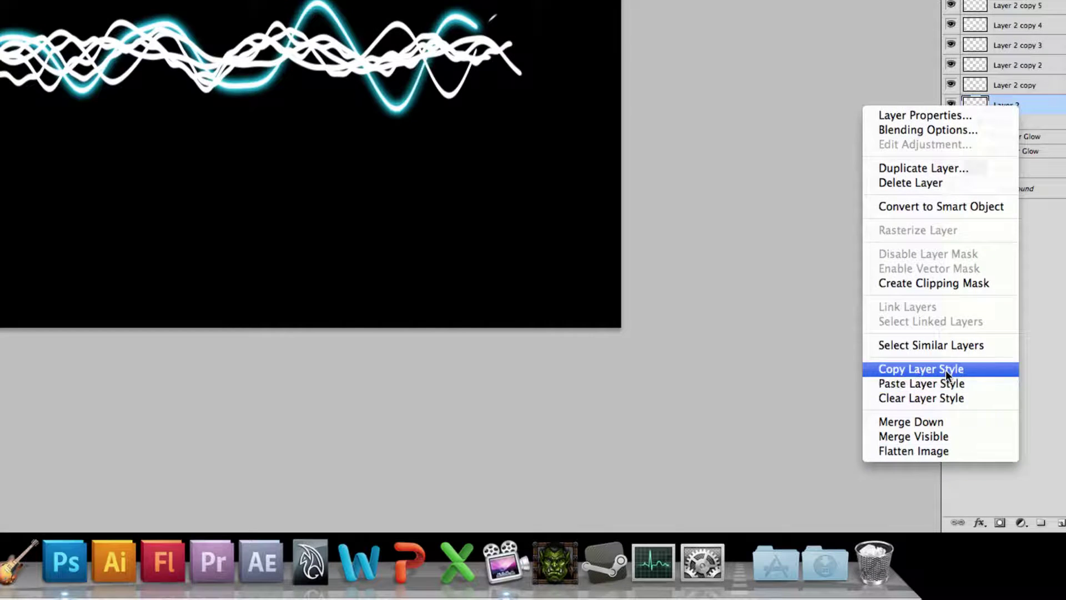
pyautogui.click(944, 594)
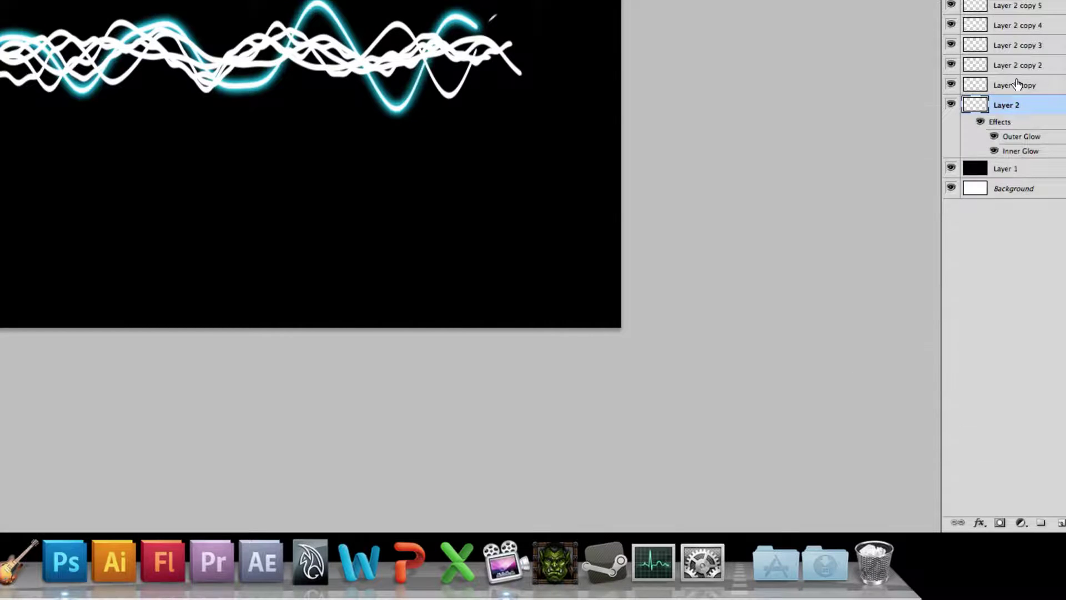
pyautogui.rightClick(1014, 83)
pyautogui.click(939, 359)
pyautogui.rightClick(1019, 309)
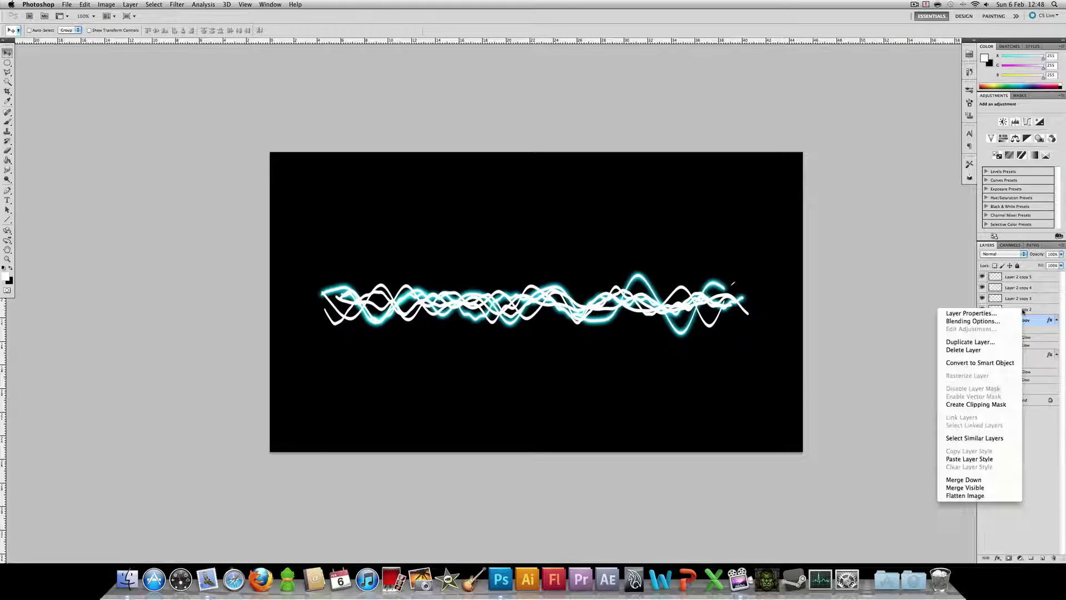
pyautogui.click(983, 456)
pyautogui.rightClick(1029, 300)
pyautogui.click(983, 443)
pyautogui.rightClick(1026, 288)
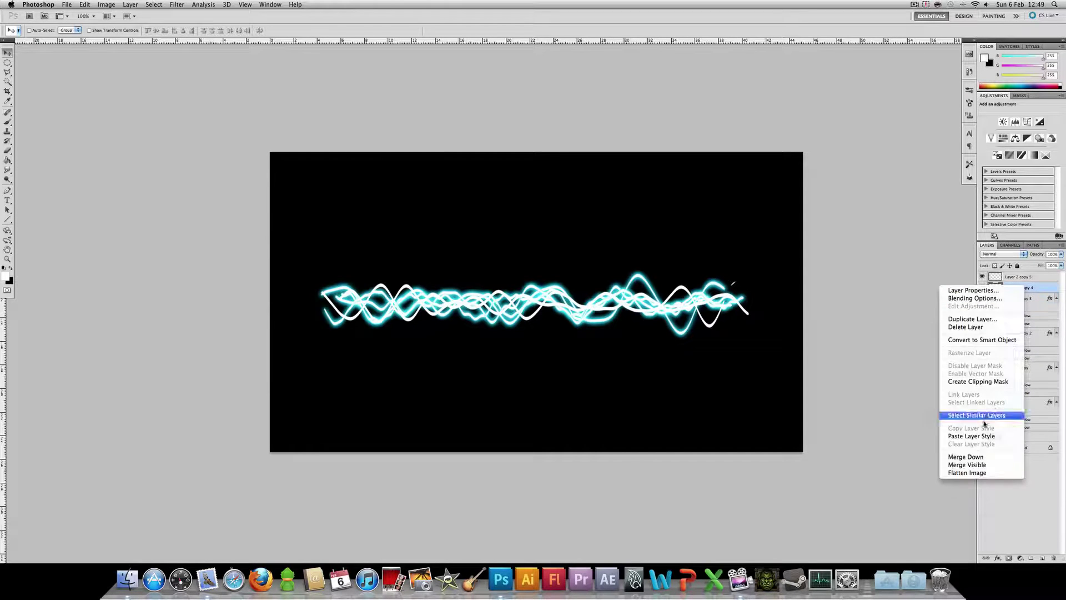
pyautogui.click(972, 436)
pyautogui.rightClick(1021, 277)
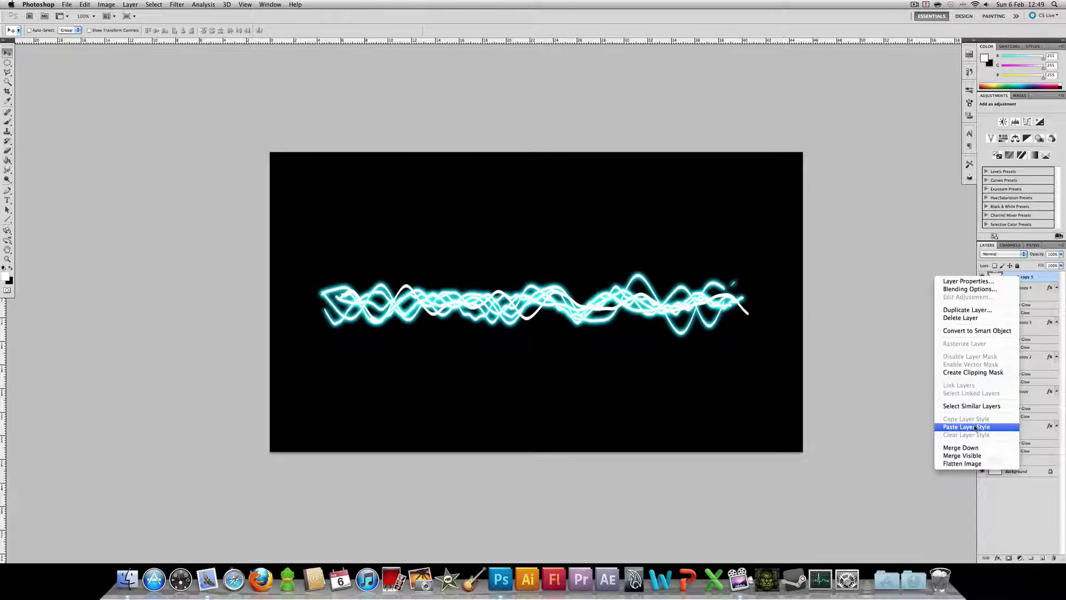
pyautogui.click(980, 427)
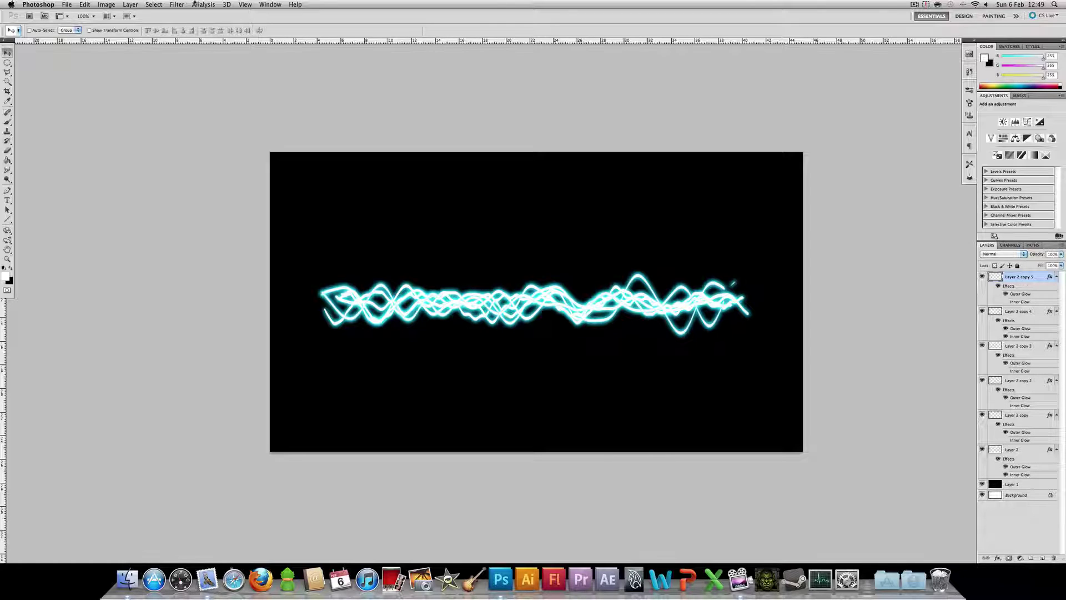
# Retint Layer 2 copy 5's outer glow to a lighter, slightly bluer cyan
pyautogui.click(133, 6)
pyautogui.moveTo(146, 54)
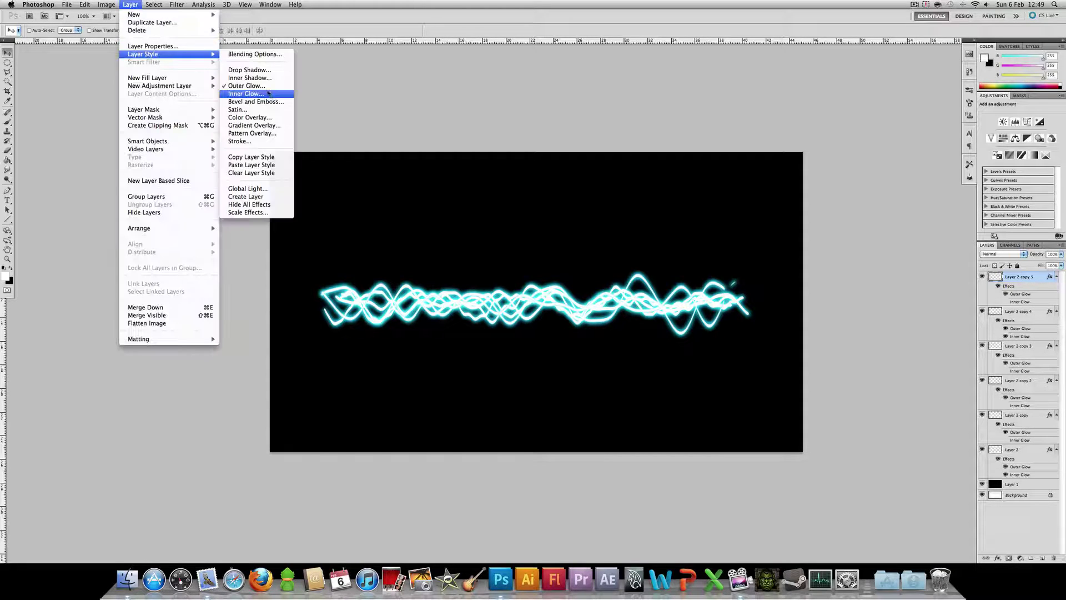
pyautogui.click(268, 89)
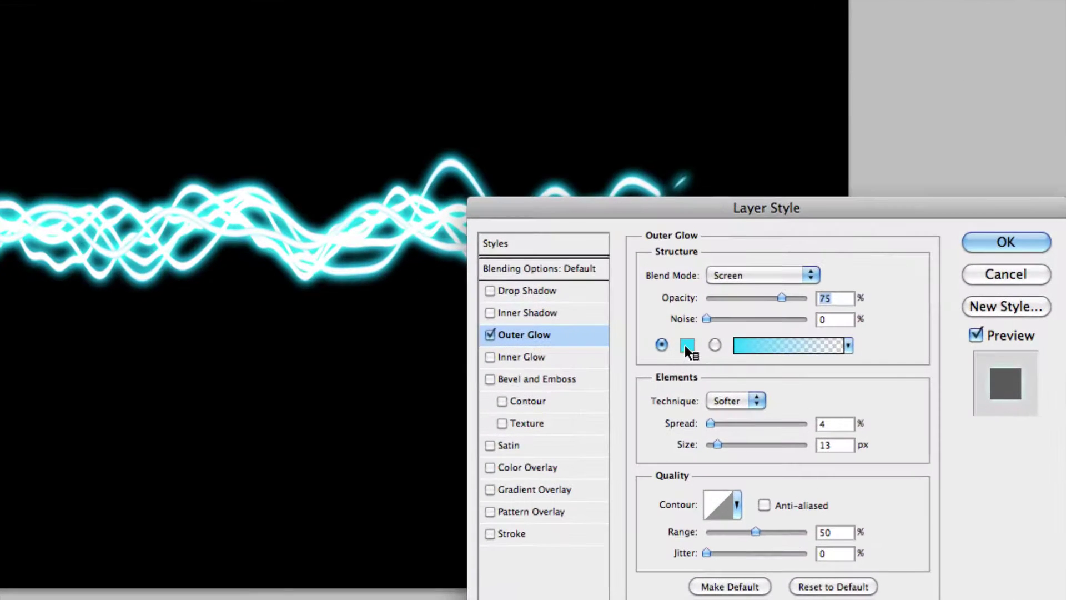
pyautogui.click(687, 346)
pyautogui.click(552, 269)
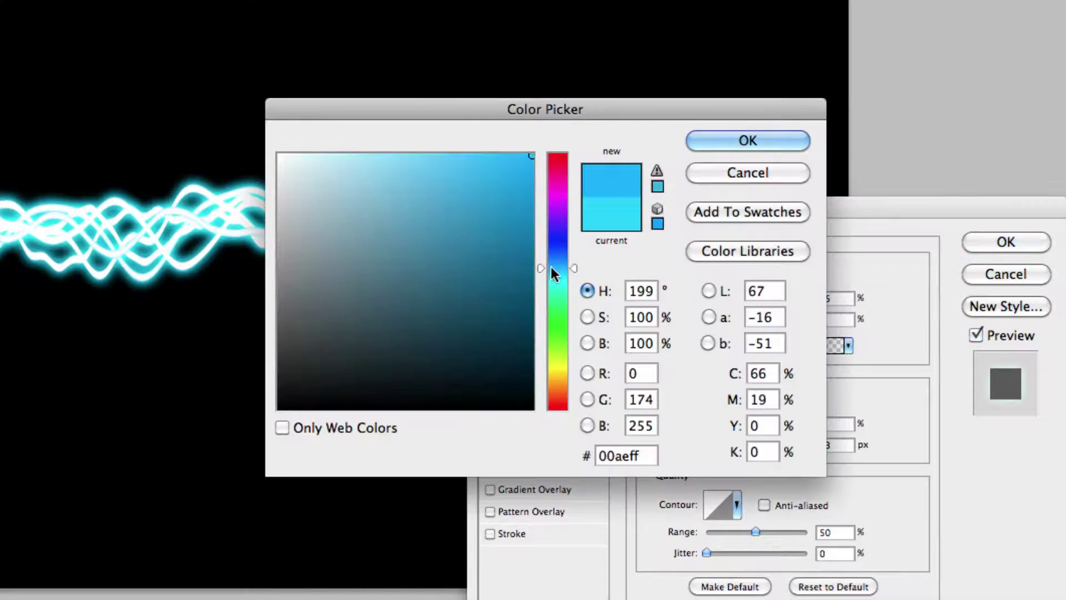
pyautogui.moveTo(552, 266); pyautogui.dragTo(553, 268)
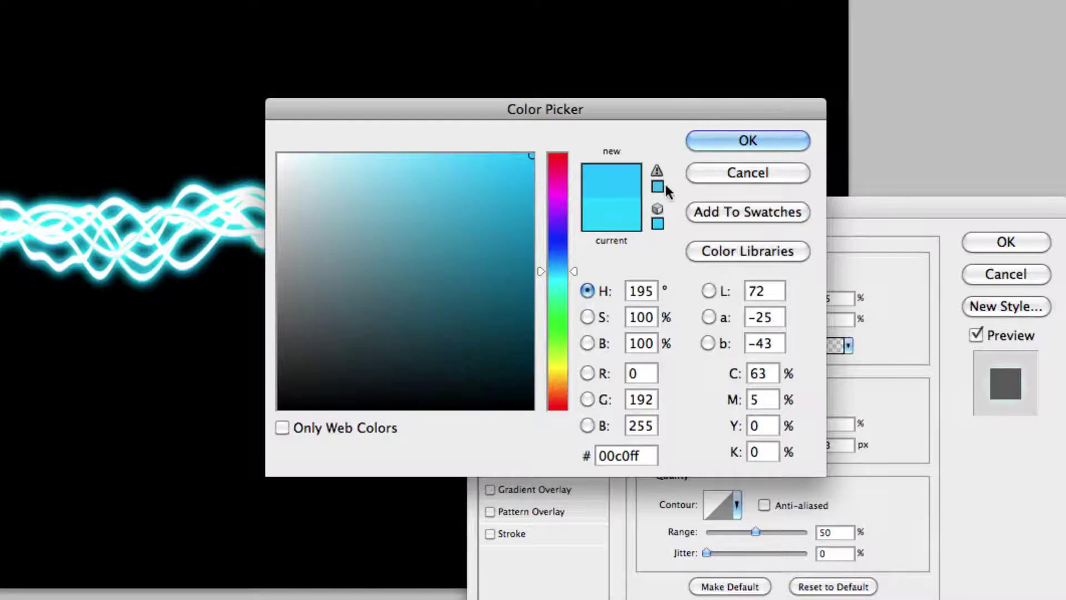
pyautogui.click(748, 140)
pyautogui.click(1000, 244)
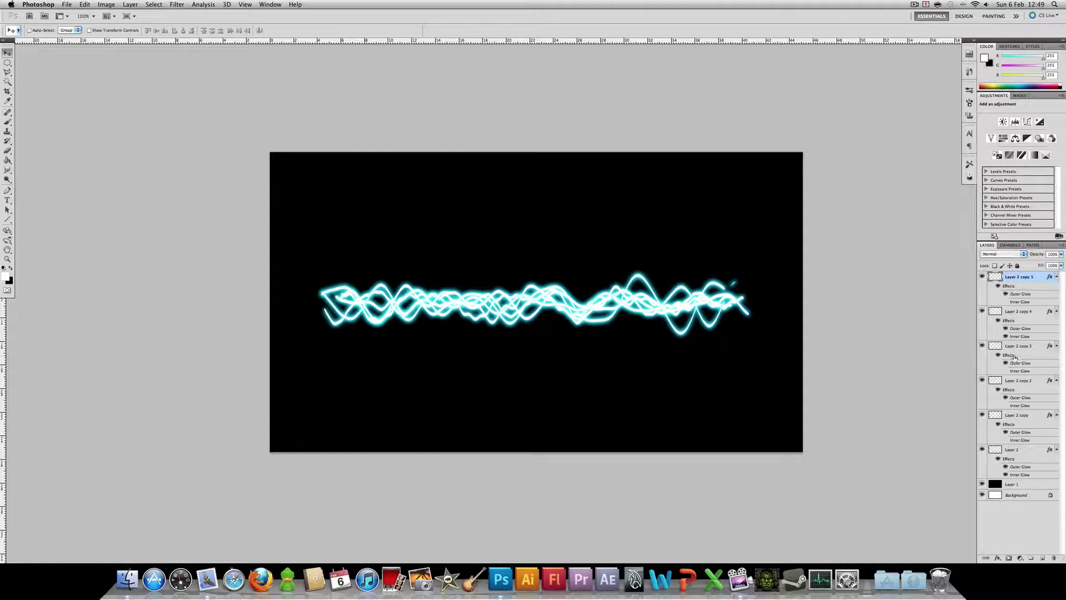
# Shift Layer 2 copy 3's outer glow hue toward blue
pyautogui.click(1020, 346)
pyautogui.click(130, 5)
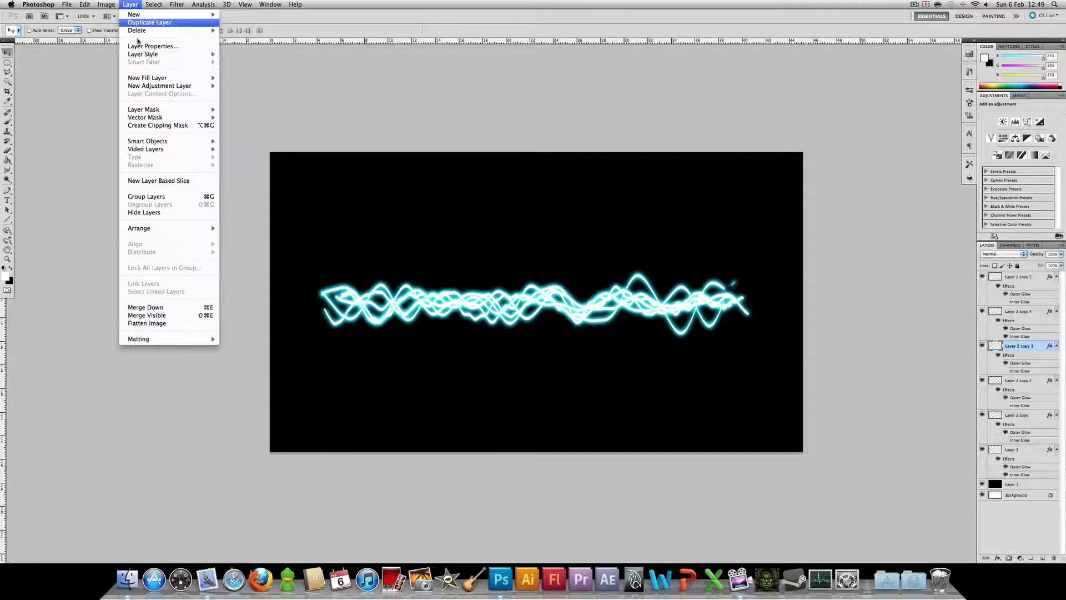
pyautogui.click(708, 354)
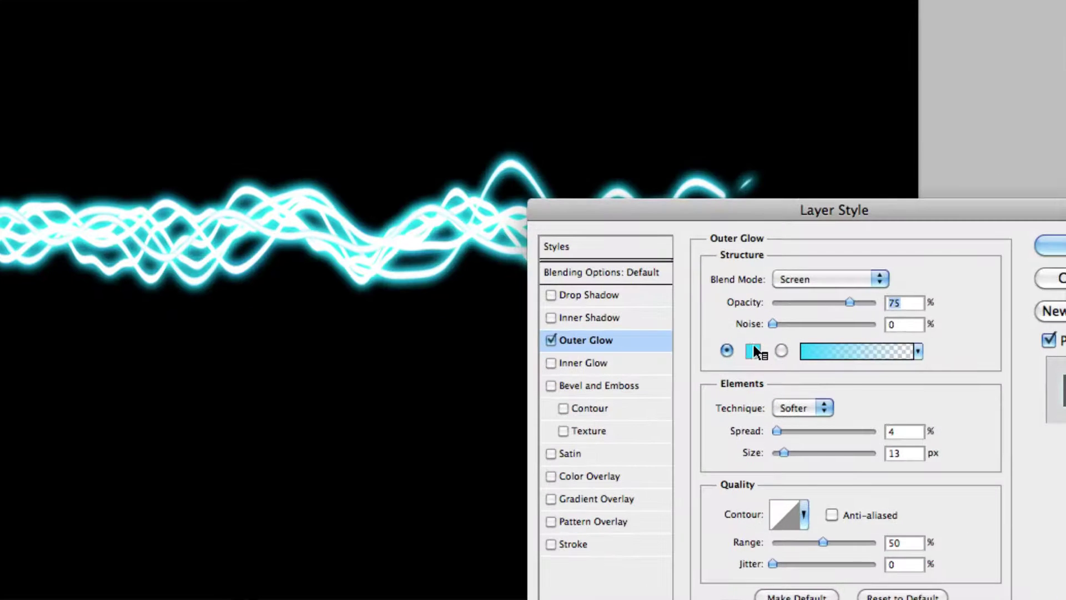
pyautogui.click(727, 350)
pyautogui.moveTo(625, 271); pyautogui.dragTo(622, 272)
pyautogui.click(815, 142)
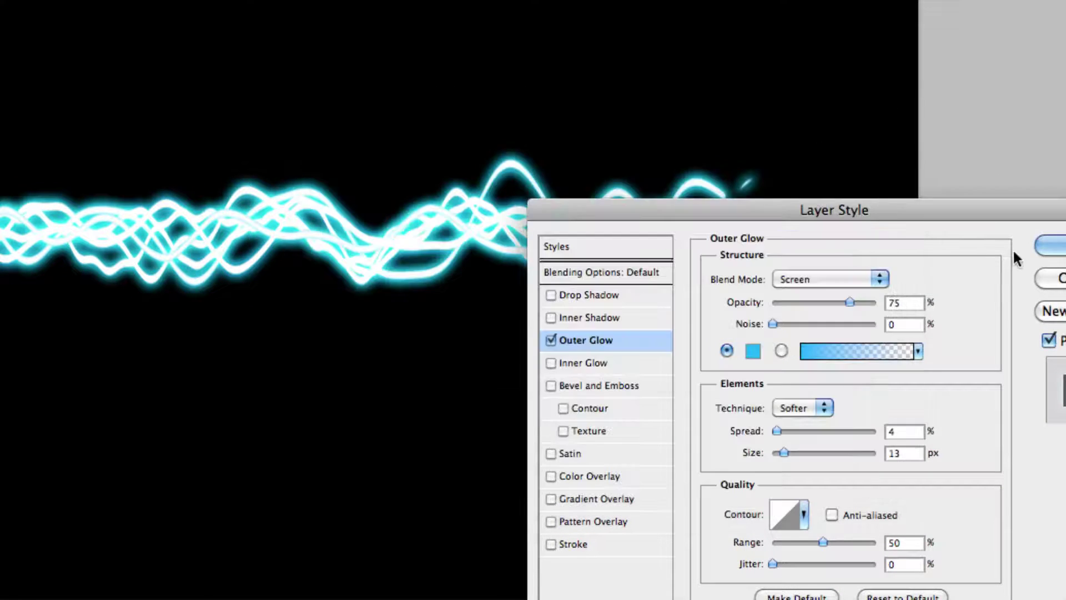
pyautogui.click(1047, 245)
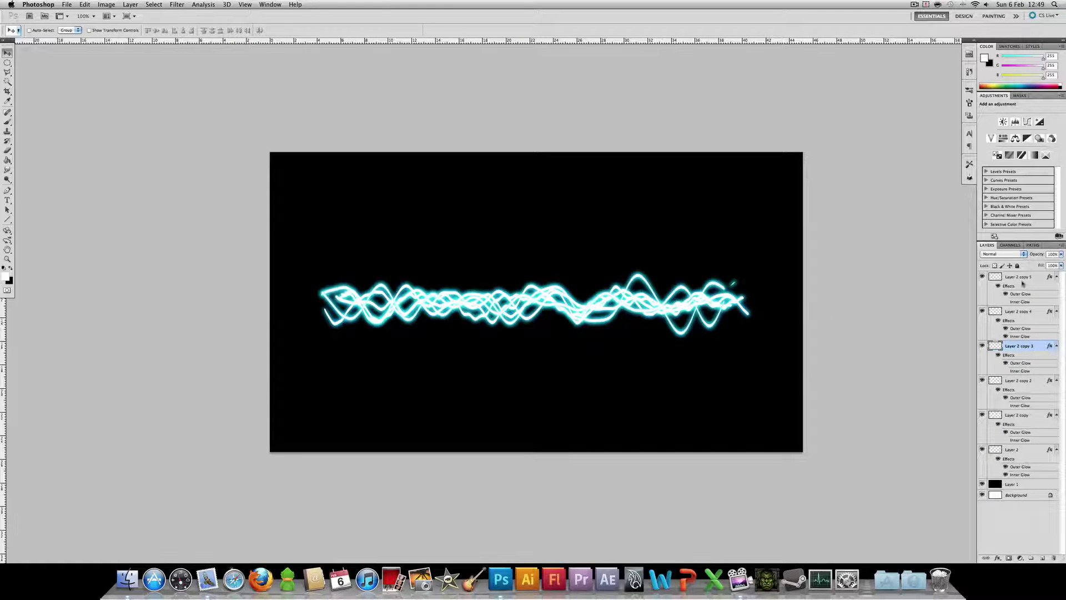
# Add a new empty layer above Layer 2 copy 5 and set the brush to 3 px
pyautogui.click(1025, 277)
pyautogui.click(1041, 555)
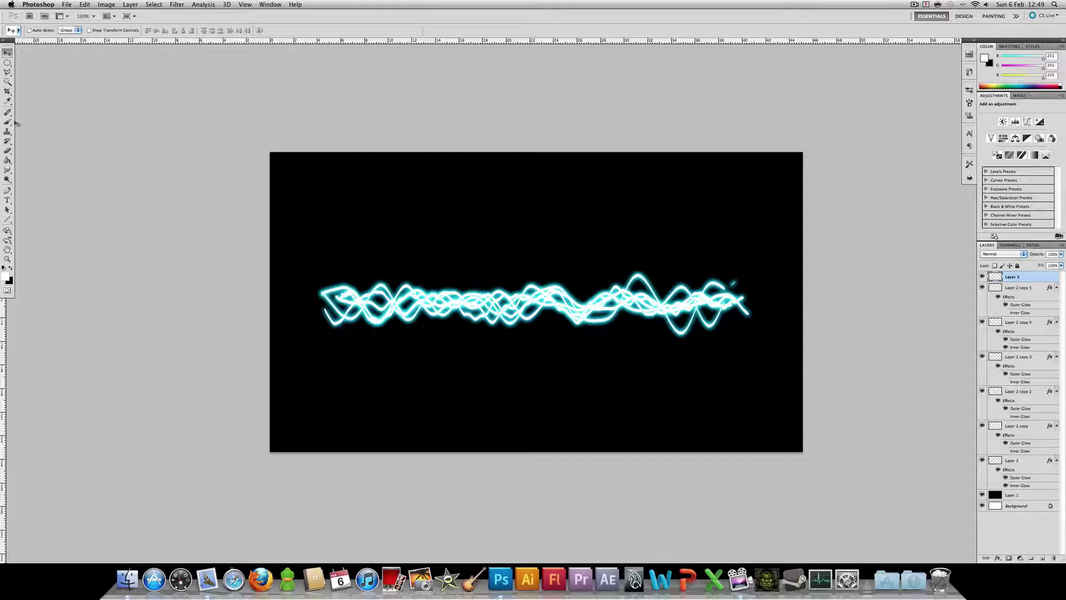
pyautogui.click(7, 122)
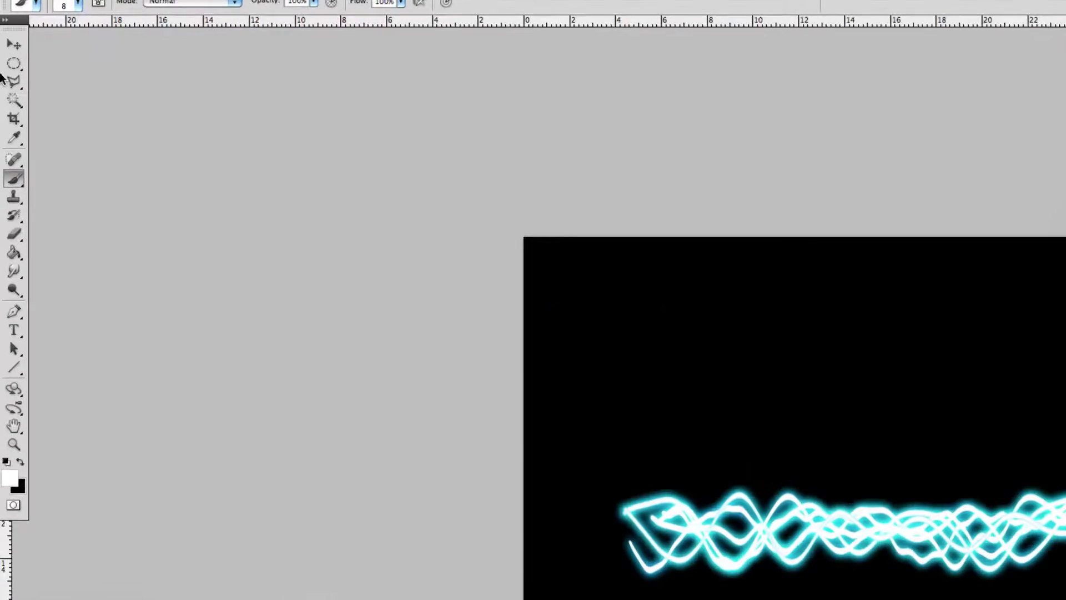
pyautogui.click(78, 1)
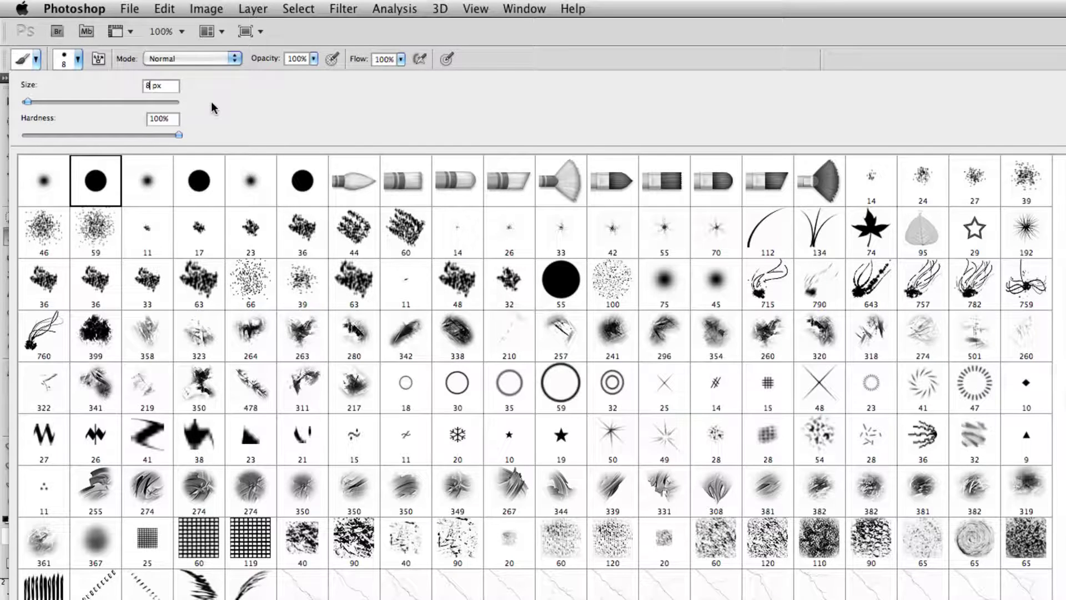
pyautogui.moveTo(27, 101); pyautogui.dragTo(25, 102)
pyautogui.click(78, 58)
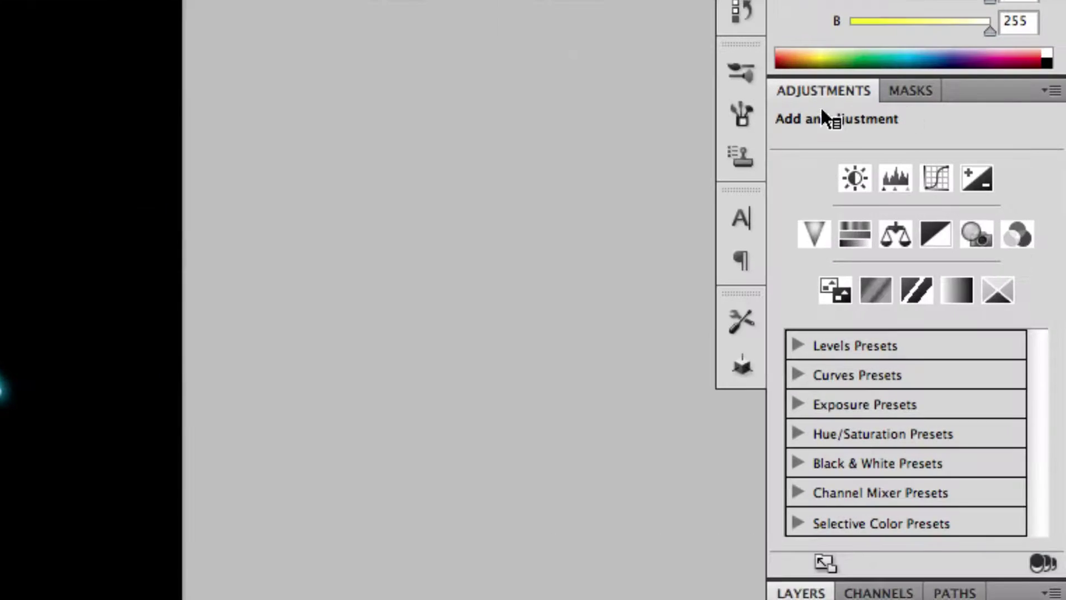
# Enable Shape Dynamics (100% size and angle jitter) and 1000% Scattering on the brush
pyautogui.click(955, 110)
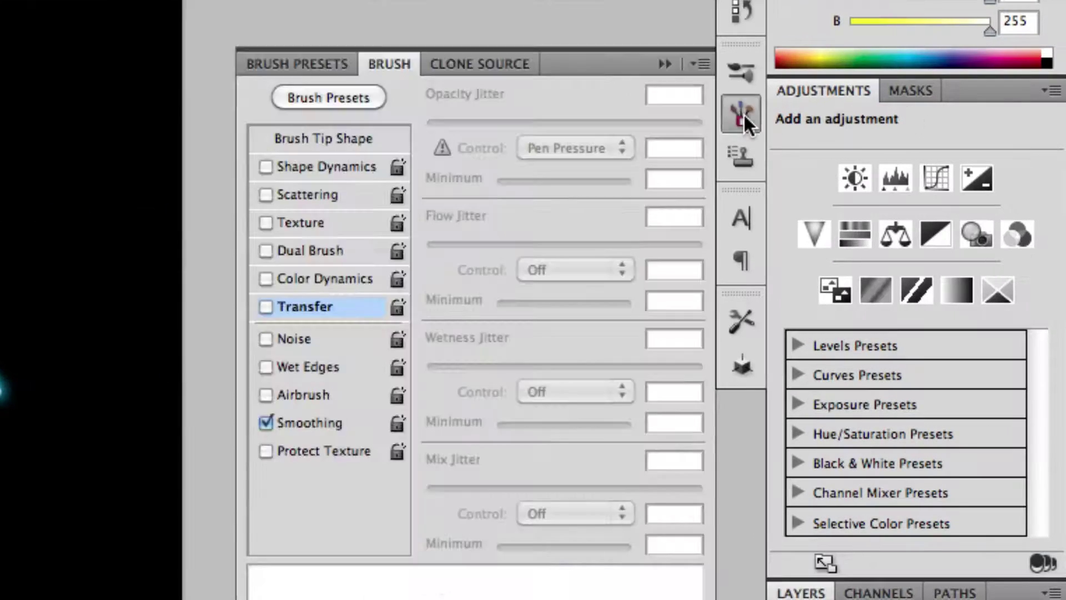
pyautogui.click(315, 164)
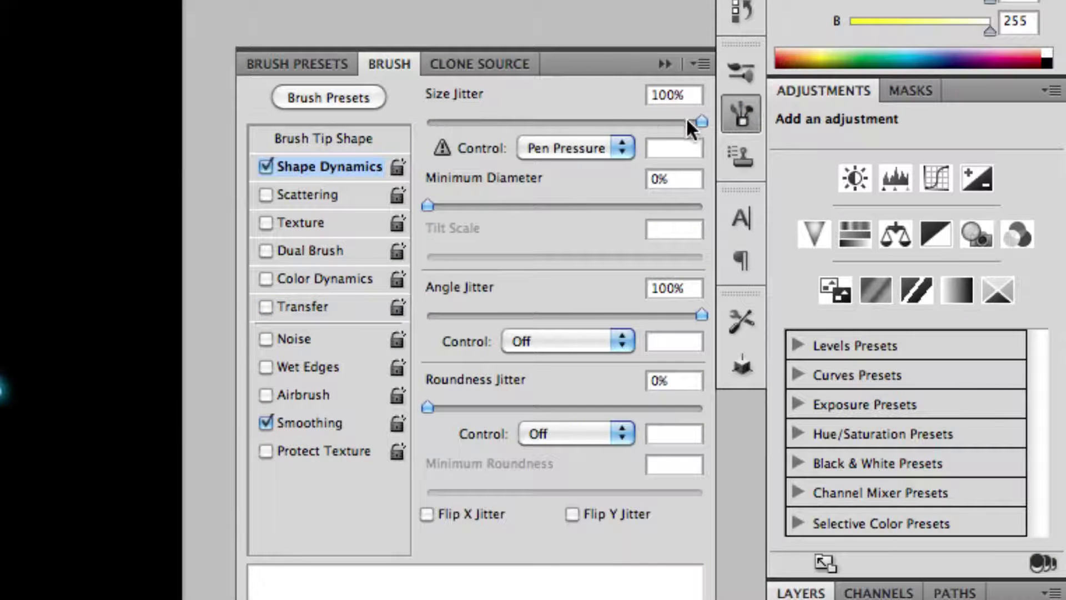
pyautogui.click(334, 189)
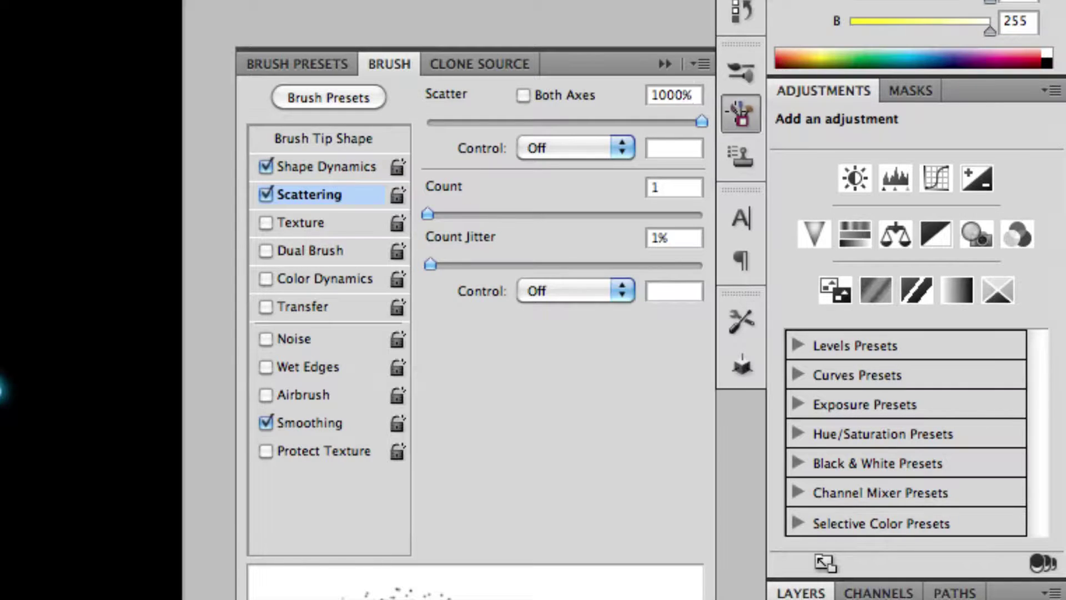
pyautogui.click(741, 114)
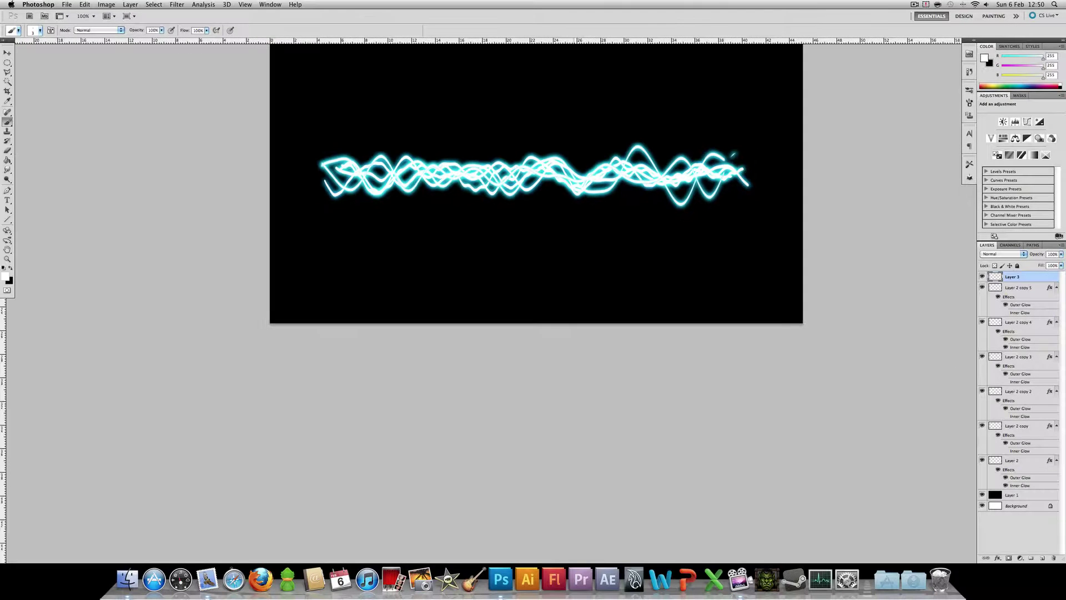
# Paint eight scattered sparkle strokes along, above and below the glowing wave line on Layer 3
pyautogui.scroll(5, 549, 147)
pyautogui.scroll(-5, 502, 216)
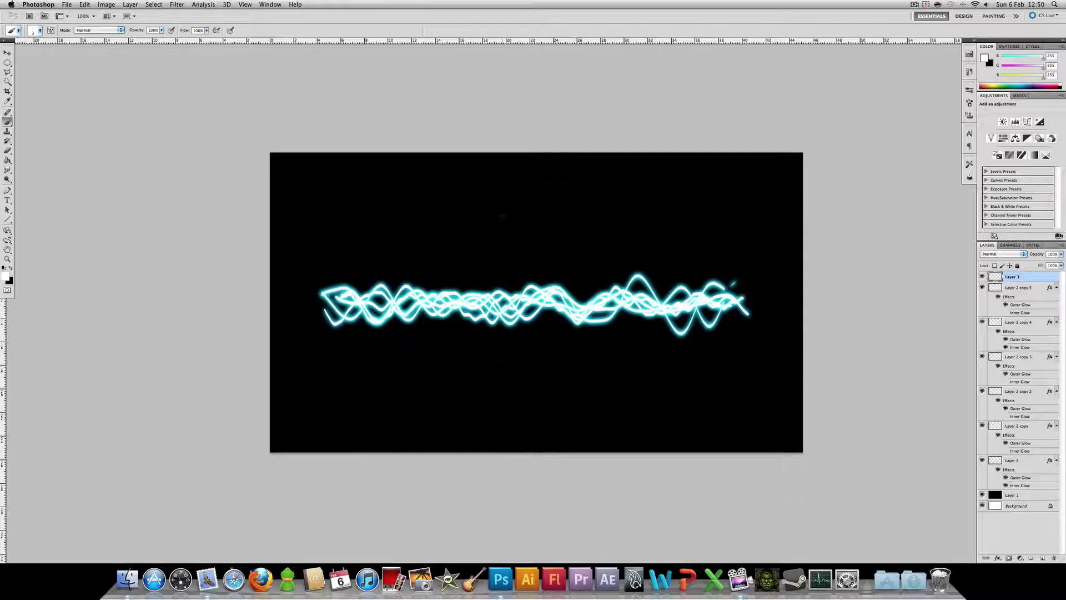
pyautogui.moveTo(422, 304); pyautogui.dragTo(300, 307)
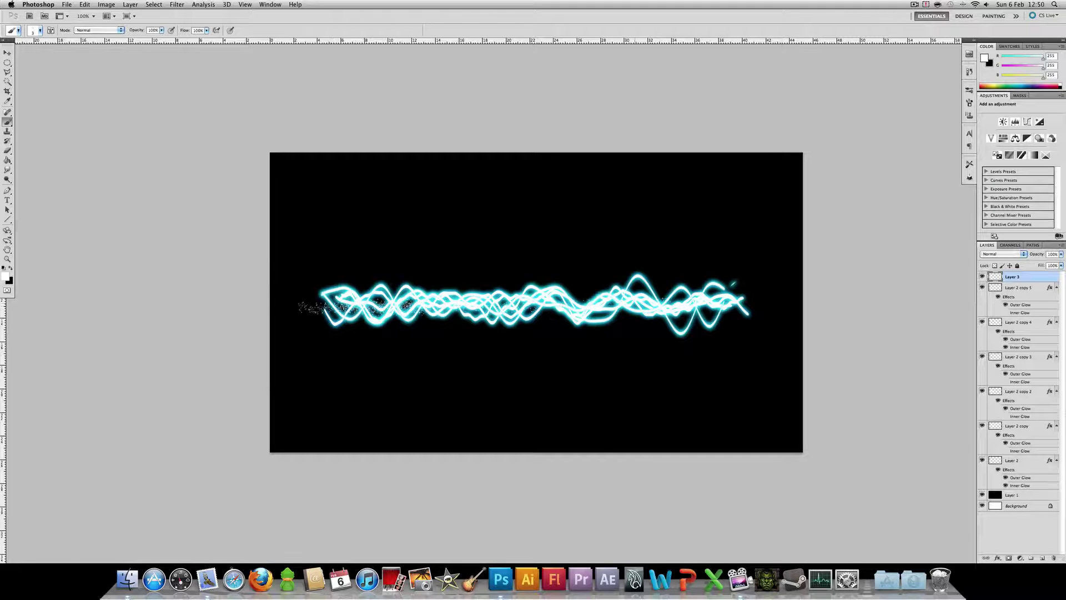
pyautogui.moveTo(742, 302); pyautogui.dragTo(766, 300)
pyautogui.moveTo(595, 292)
pyautogui.mouseDown()
pyautogui.moveTo(508, 292)
pyautogui.moveTo(589, 294)
pyautogui.mouseUp()
pyautogui.moveTo(449, 278); pyautogui.dragTo(597, 281)
pyautogui.moveTo(704, 313)
pyautogui.mouseDown()
pyautogui.moveTo(358, 322)
pyautogui.moveTo(408, 304)
pyautogui.moveTo(774, 300)
pyautogui.mouseUp()
pyautogui.moveTo(596, 286)
pyautogui.mouseDown()
pyautogui.moveTo(533, 322)
pyautogui.moveTo(400, 330)
pyautogui.mouseUp()
pyautogui.moveTo(575, 299); pyautogui.dragTo(683, 297)
pyautogui.moveTo(528, 308); pyautogui.dragTo(557, 311)
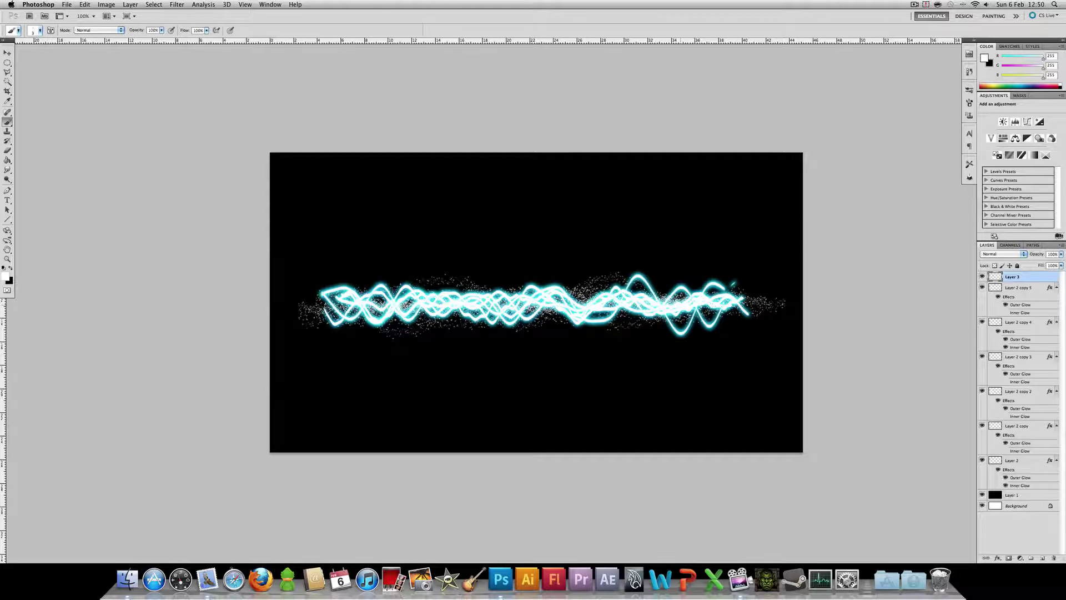
# Give the sparkle layer a cyan Outer Glow layer style
pyautogui.click(130, 4)
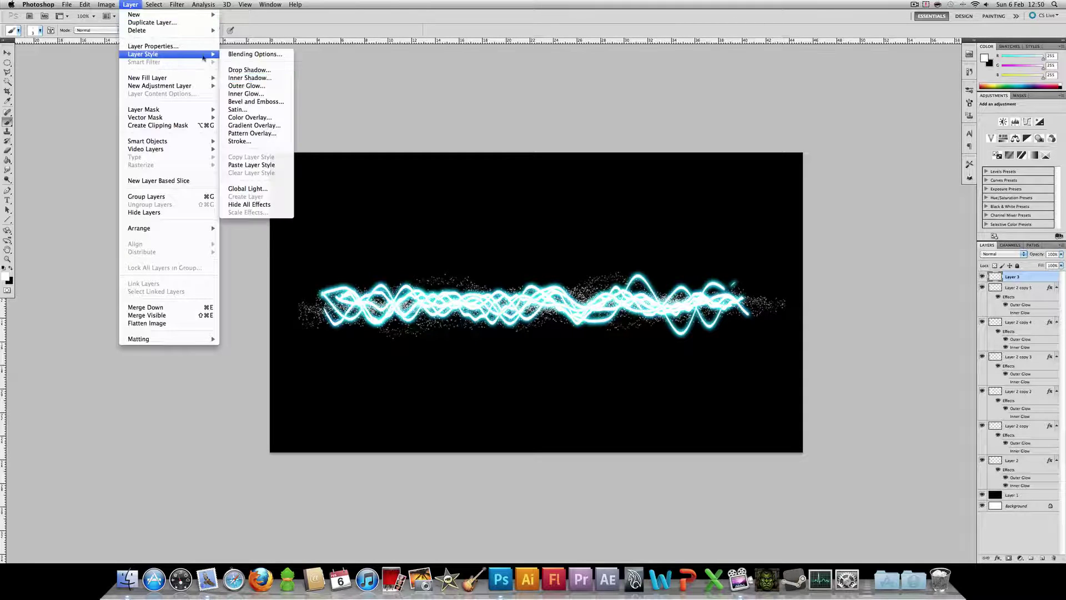
pyautogui.press('Escape')
pyautogui.press('h')
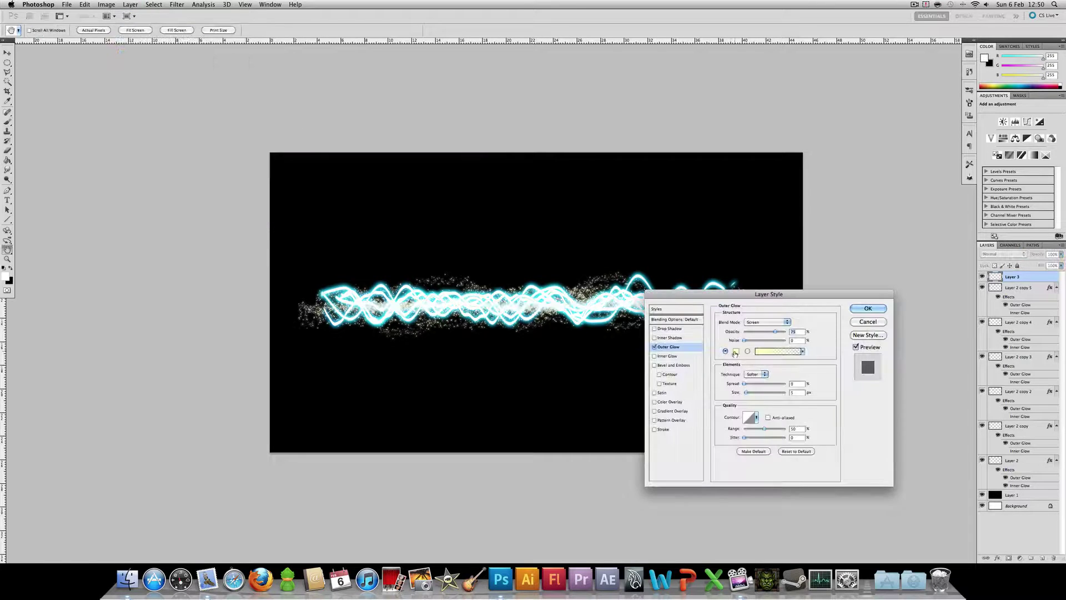
pyautogui.click(733, 353)
pyautogui.click(685, 325)
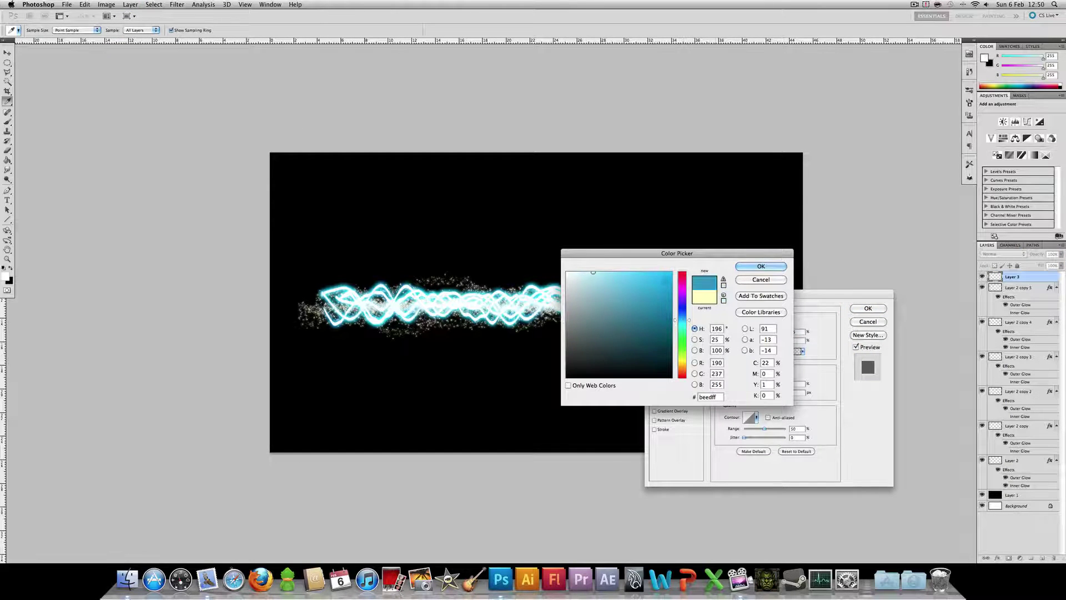
pyautogui.click(761, 266)
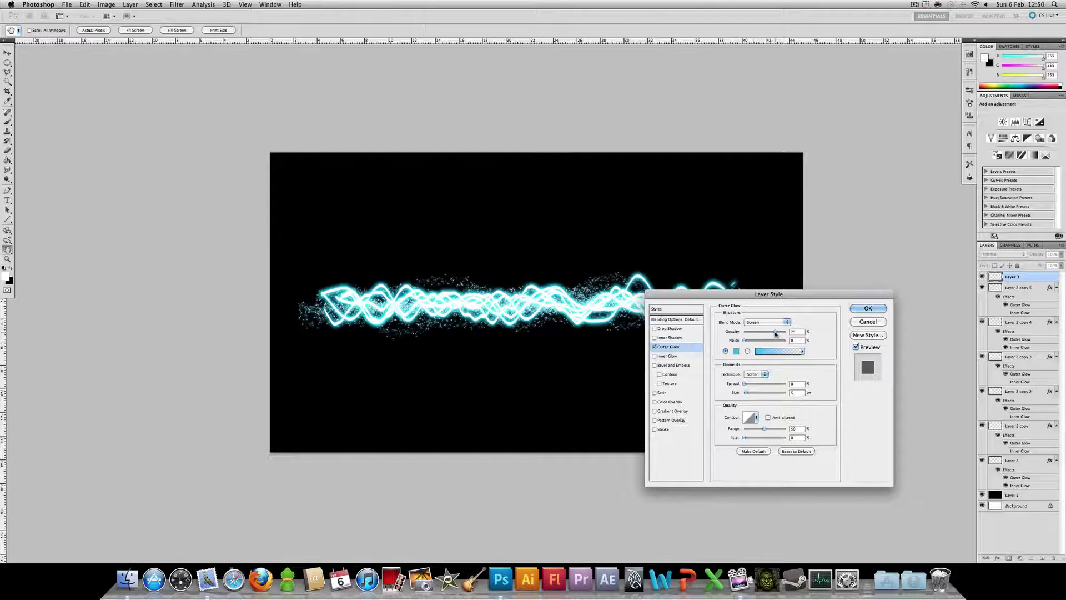
pyautogui.click(875, 310)
# Lower Layer 3's opacity to about 70%
pyautogui.press('b')
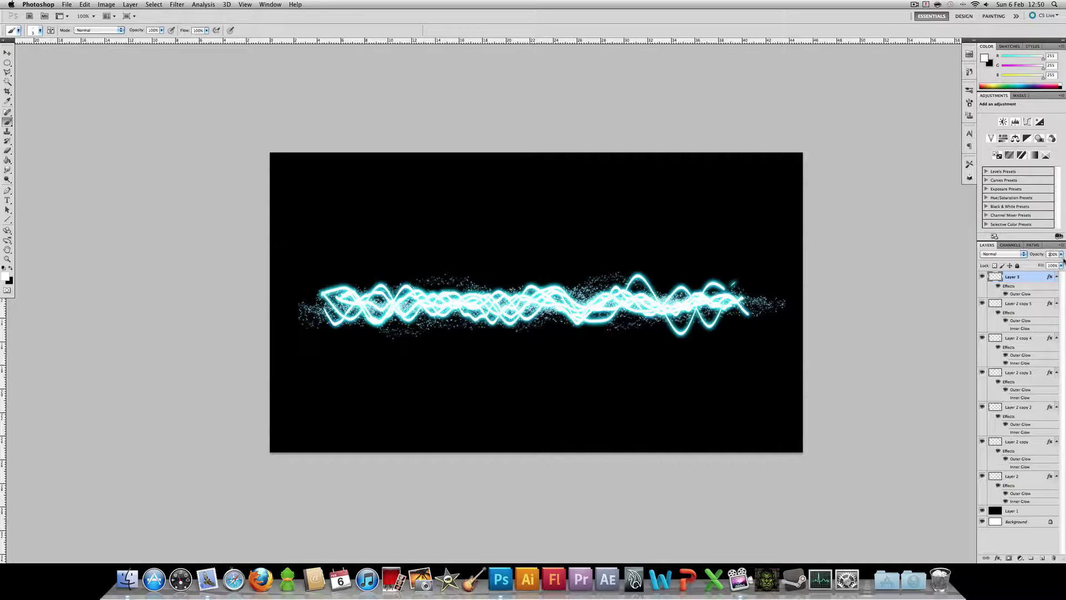
pyautogui.click(1052, 254)
pyautogui.write('70')
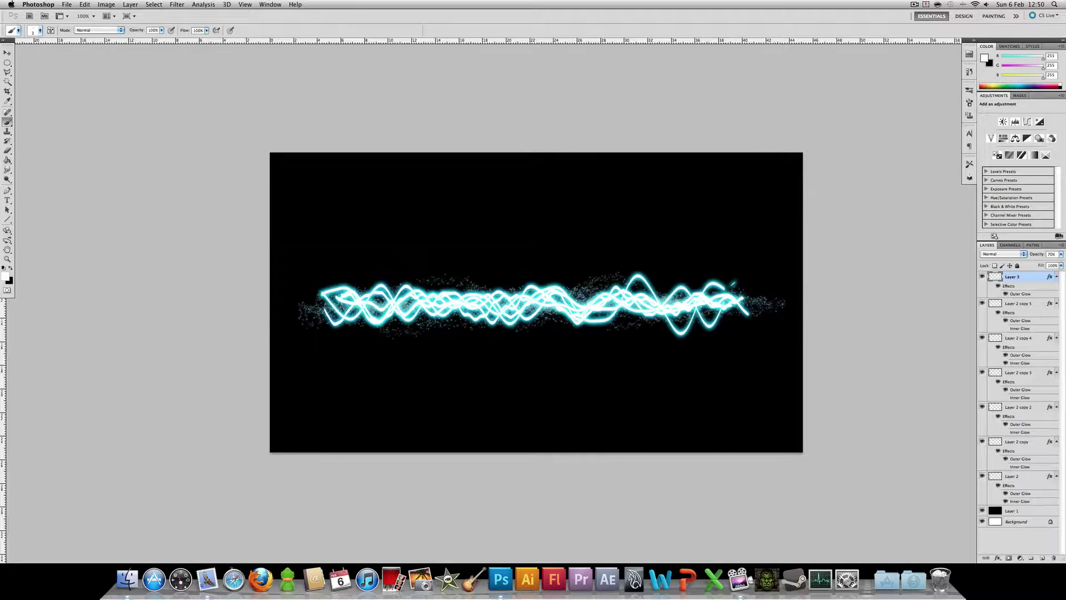
pyautogui.write('60')
# Add a reversed black-and-white Gradient Map adjustment layer in Soft Light at 40% opacity
pyautogui.click(1020, 558)
pyautogui.click(1011, 547)
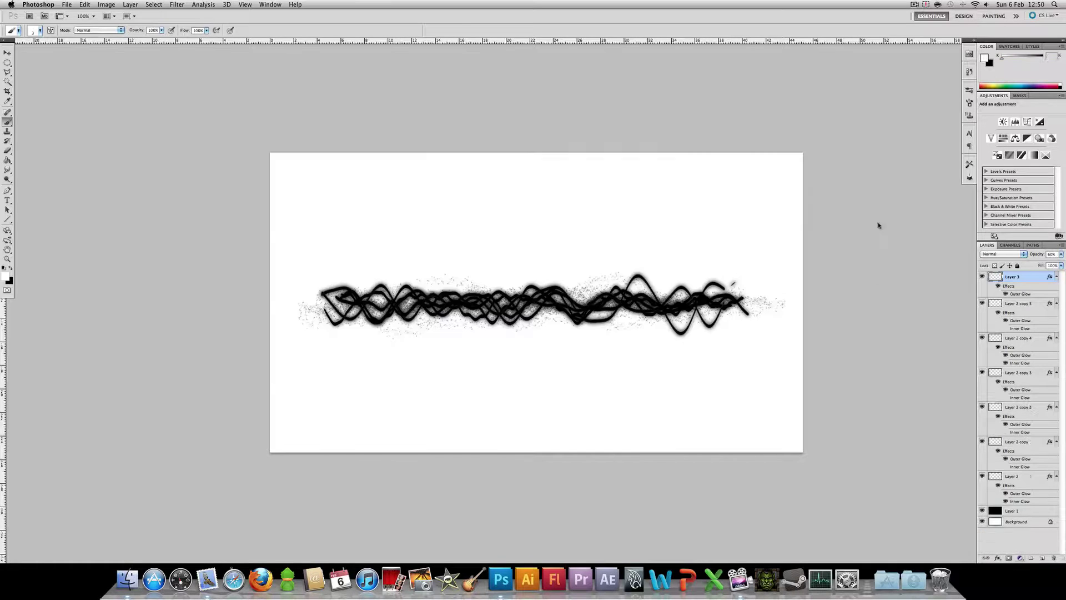
pyautogui.click(983, 151)
pyautogui.click(1005, 254)
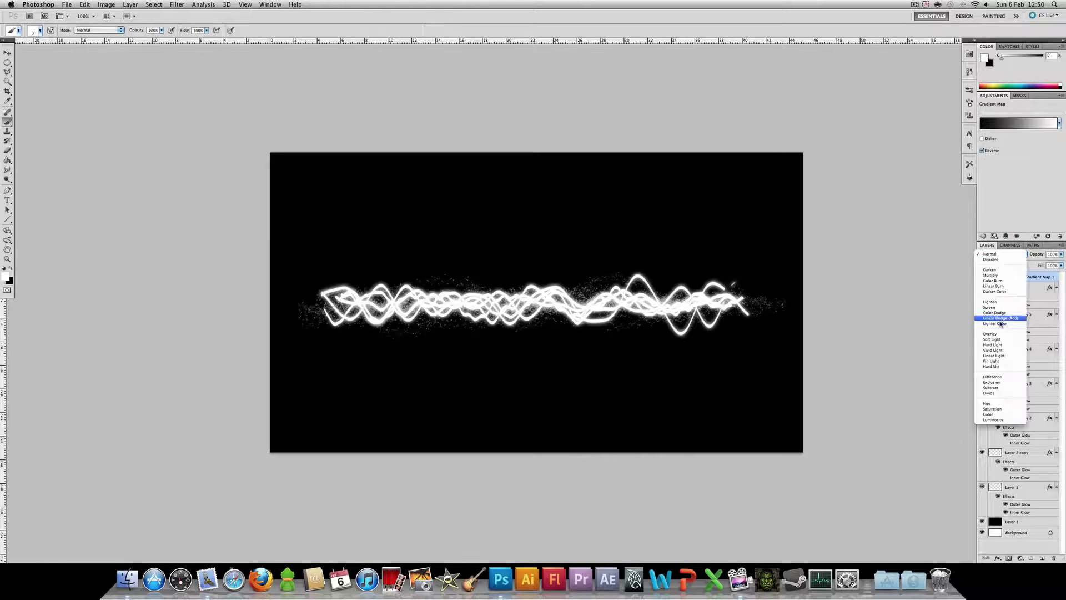
pyautogui.click(998, 340)
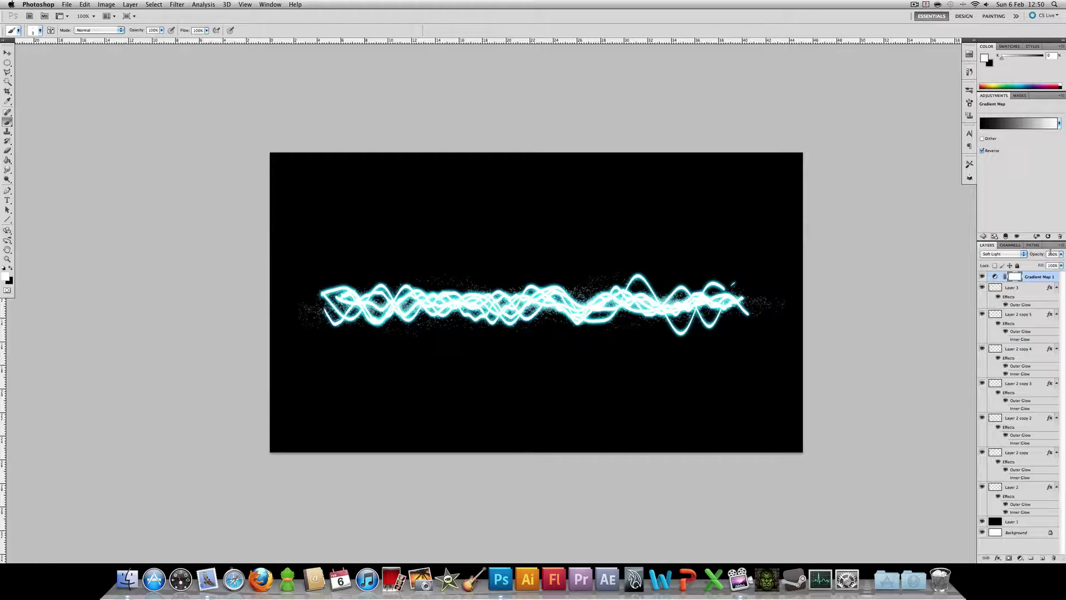
pyautogui.write('4')
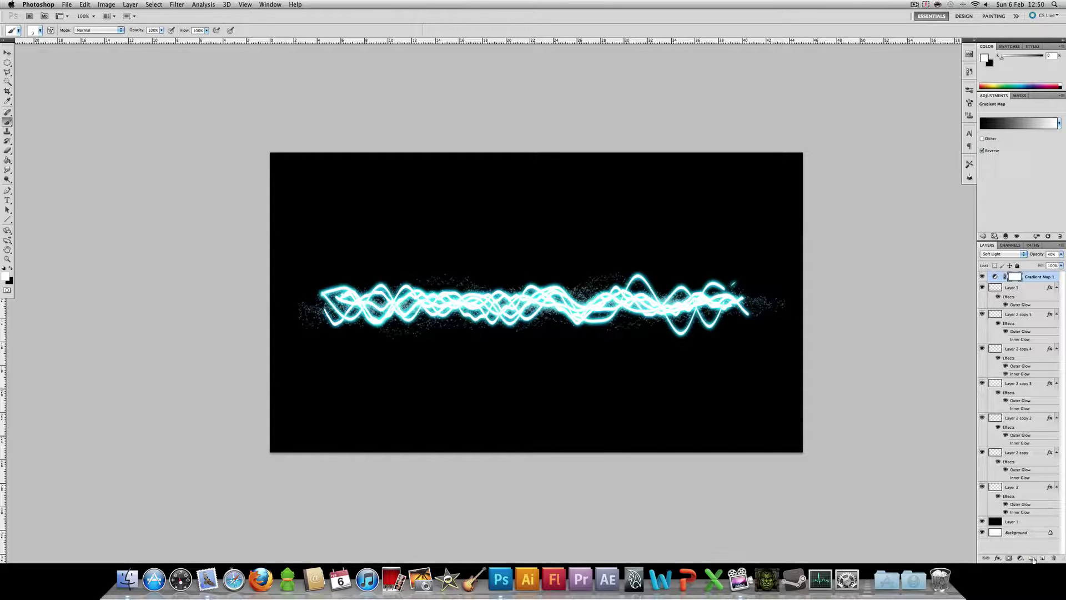
# Create new Layer 4 and fill it with a merged copy of the image via Apply Image
pyautogui.click(1043, 558)
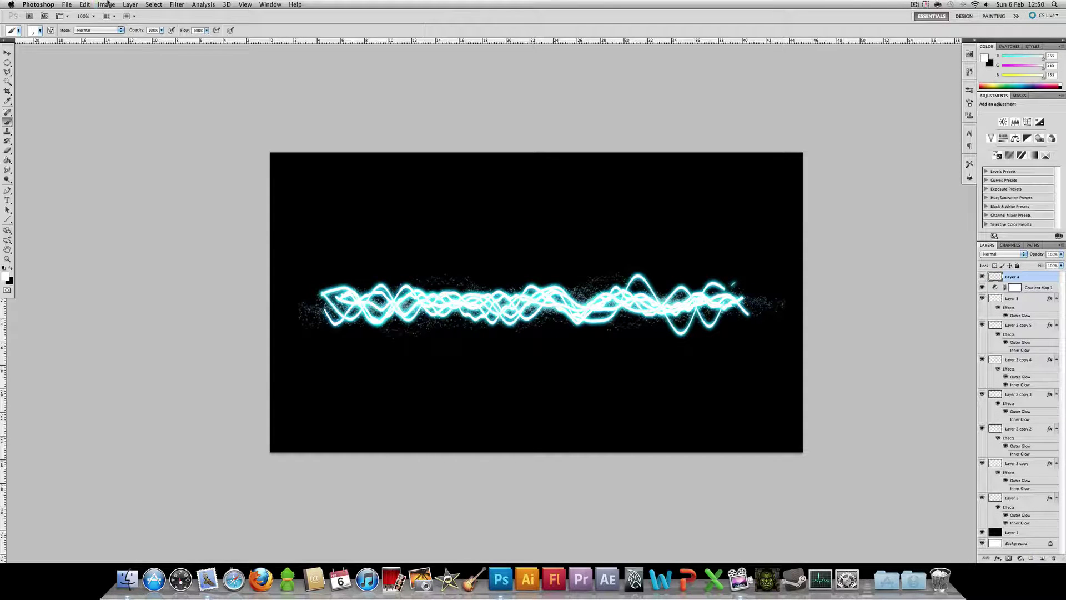
pyautogui.click(109, 5)
pyautogui.click(134, 139)
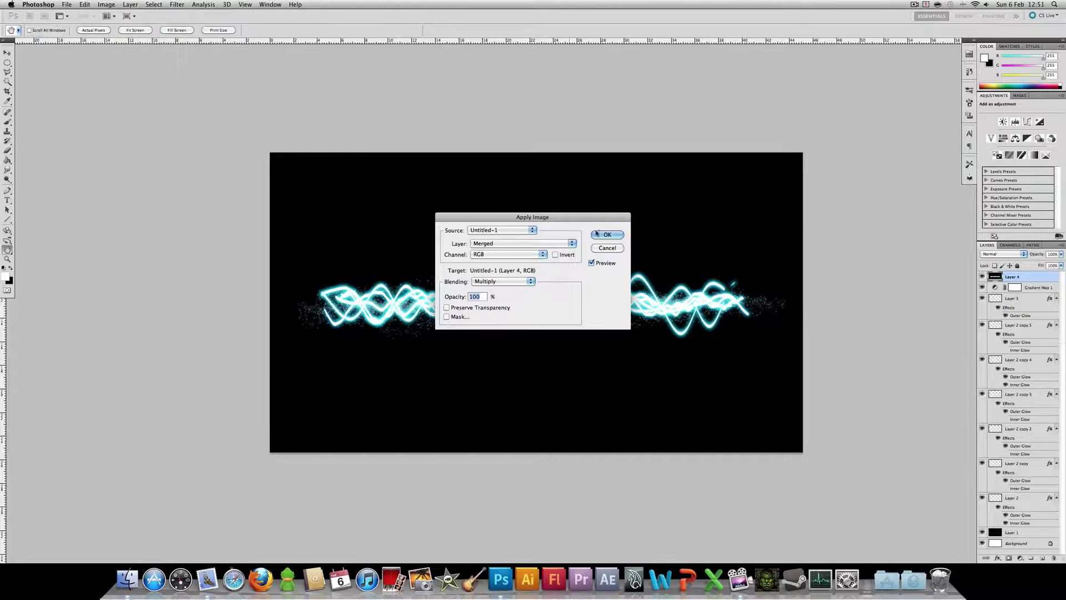
pyautogui.click(606, 235)
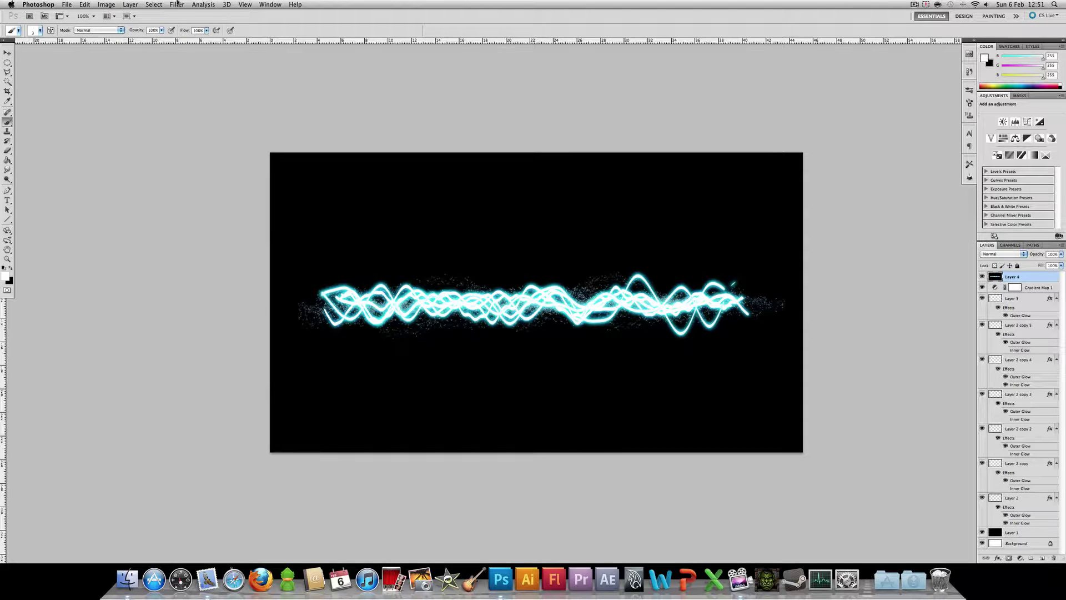
# Apply the Sharpen filter to the merged Layer 4
pyautogui.click(176, 4)
pyautogui.moveTo(204, 144)
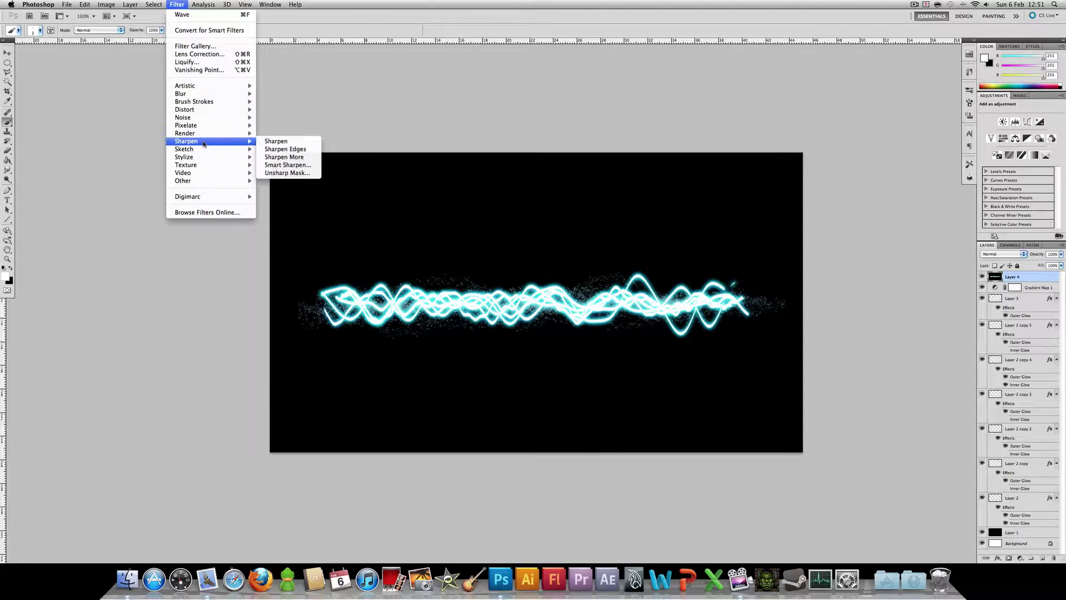
pyautogui.click(281, 141)
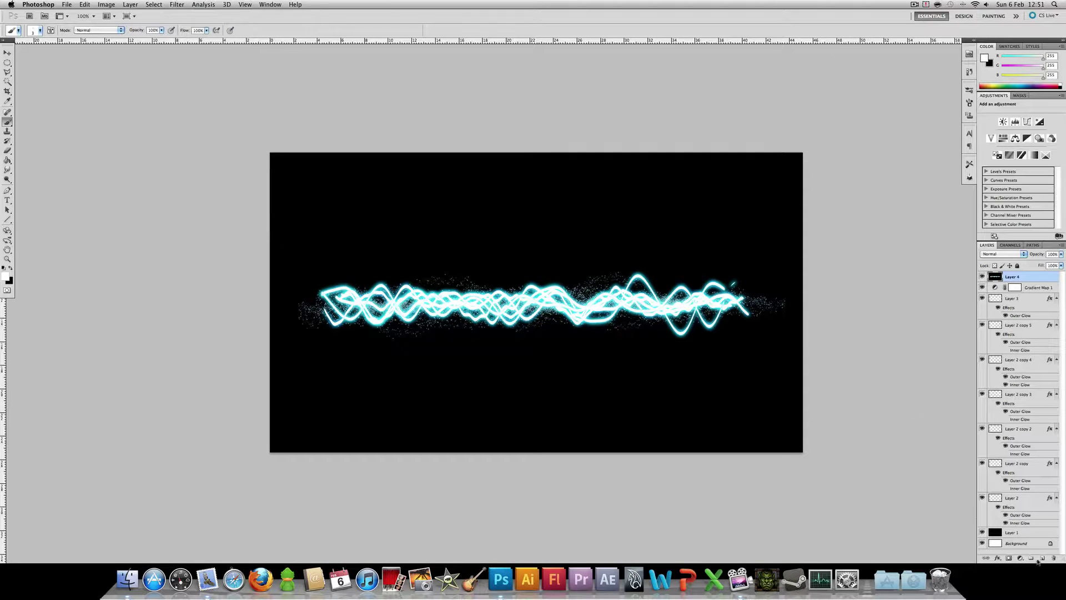
# Add a second Gradient Map adjustment layer with Reverse ticked
pyautogui.click(1020, 558)
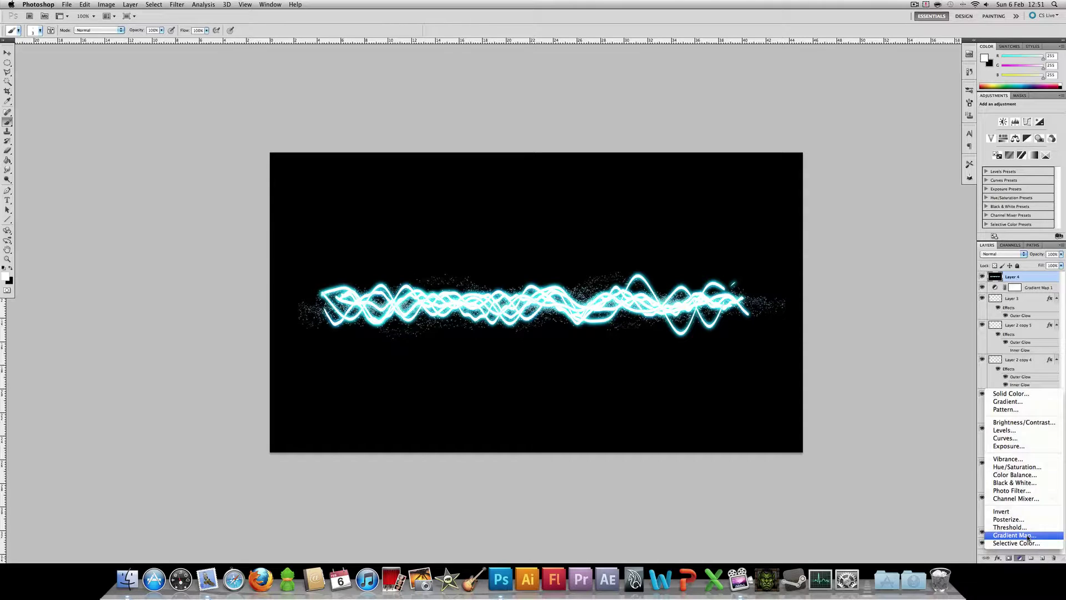
pyautogui.click(1023, 534)
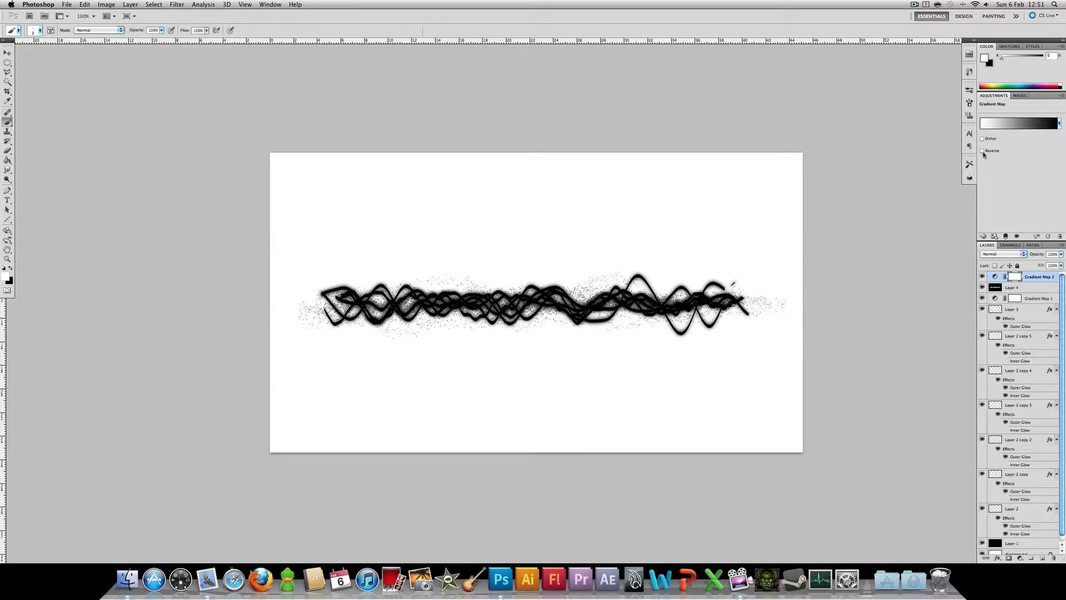
pyautogui.click(982, 151)
# Make the gradient's left stop a bright green and blend Gradient Map 2 in Hue mode
pyautogui.click(1019, 123)
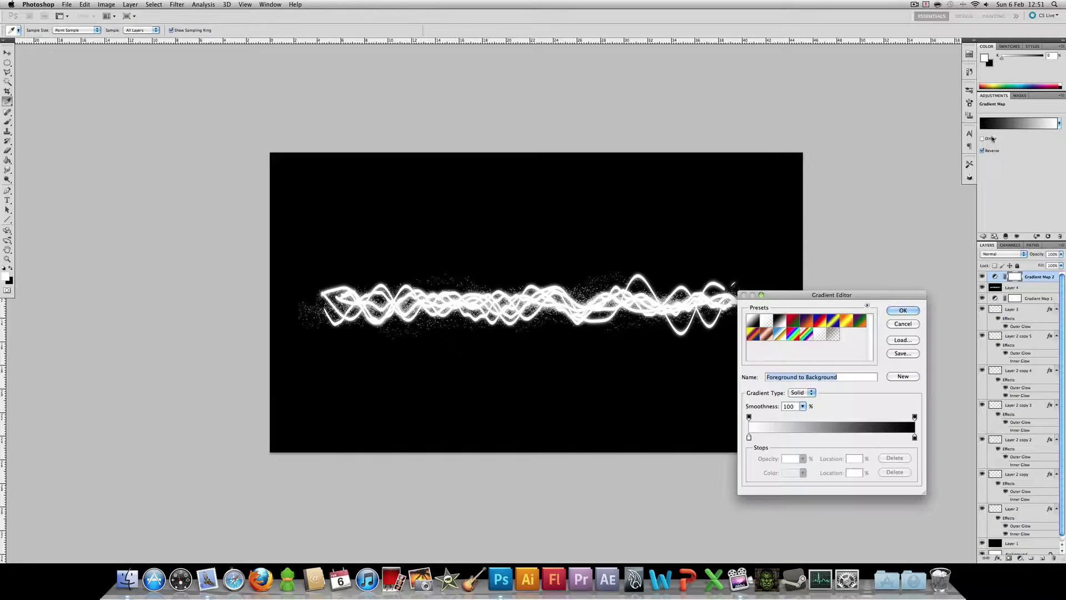
pyautogui.click(749, 437)
pyautogui.click(790, 473)
pyautogui.click(682, 337)
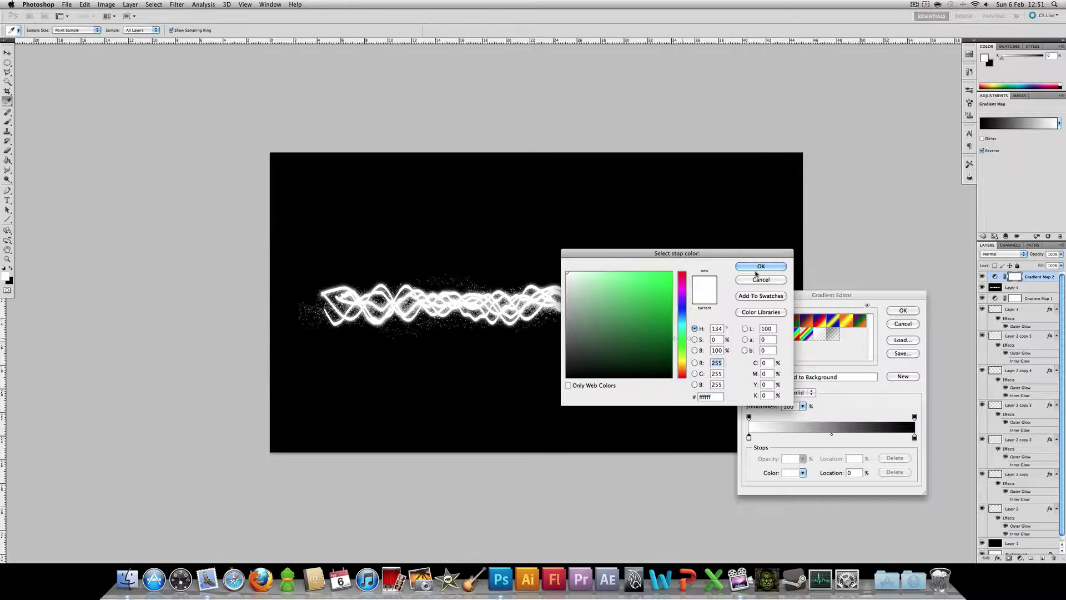
pyautogui.click(671, 273)
pyautogui.click(761, 266)
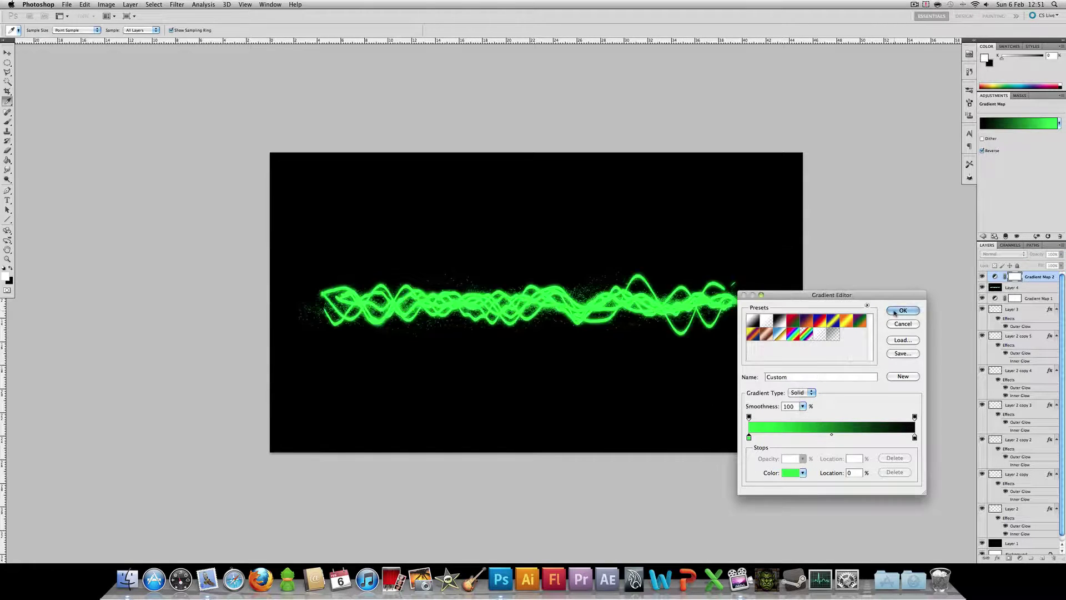
pyautogui.click(903, 311)
pyautogui.click(1003, 254)
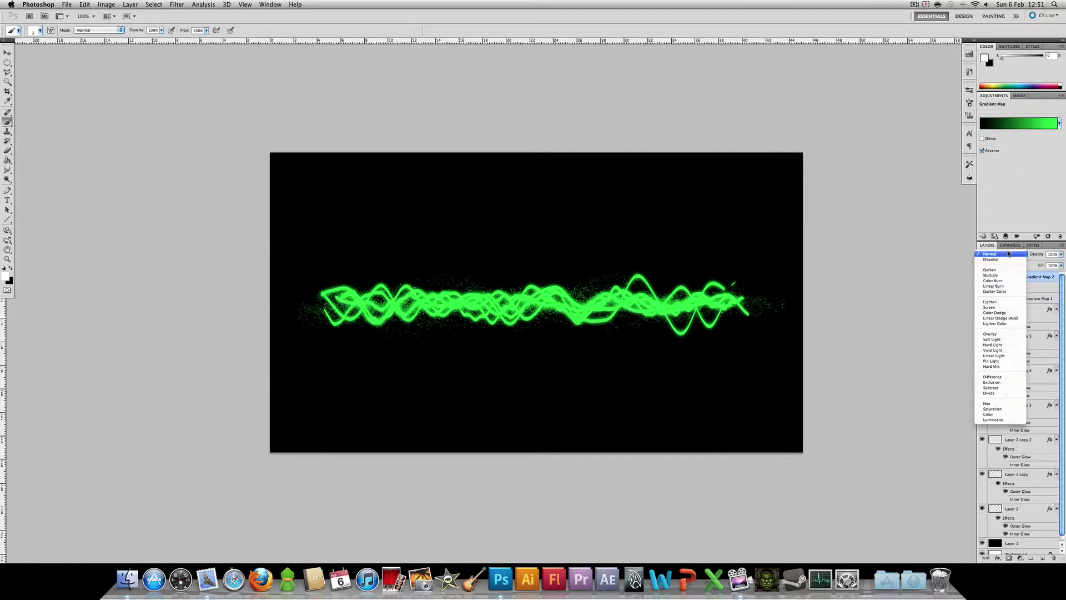
pyautogui.click(988, 403)
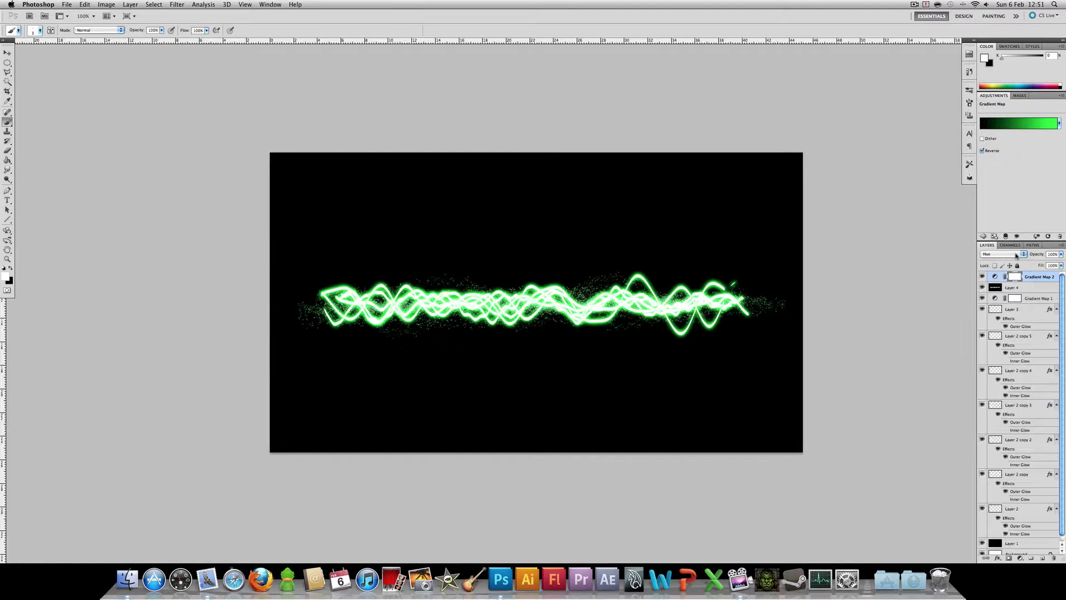